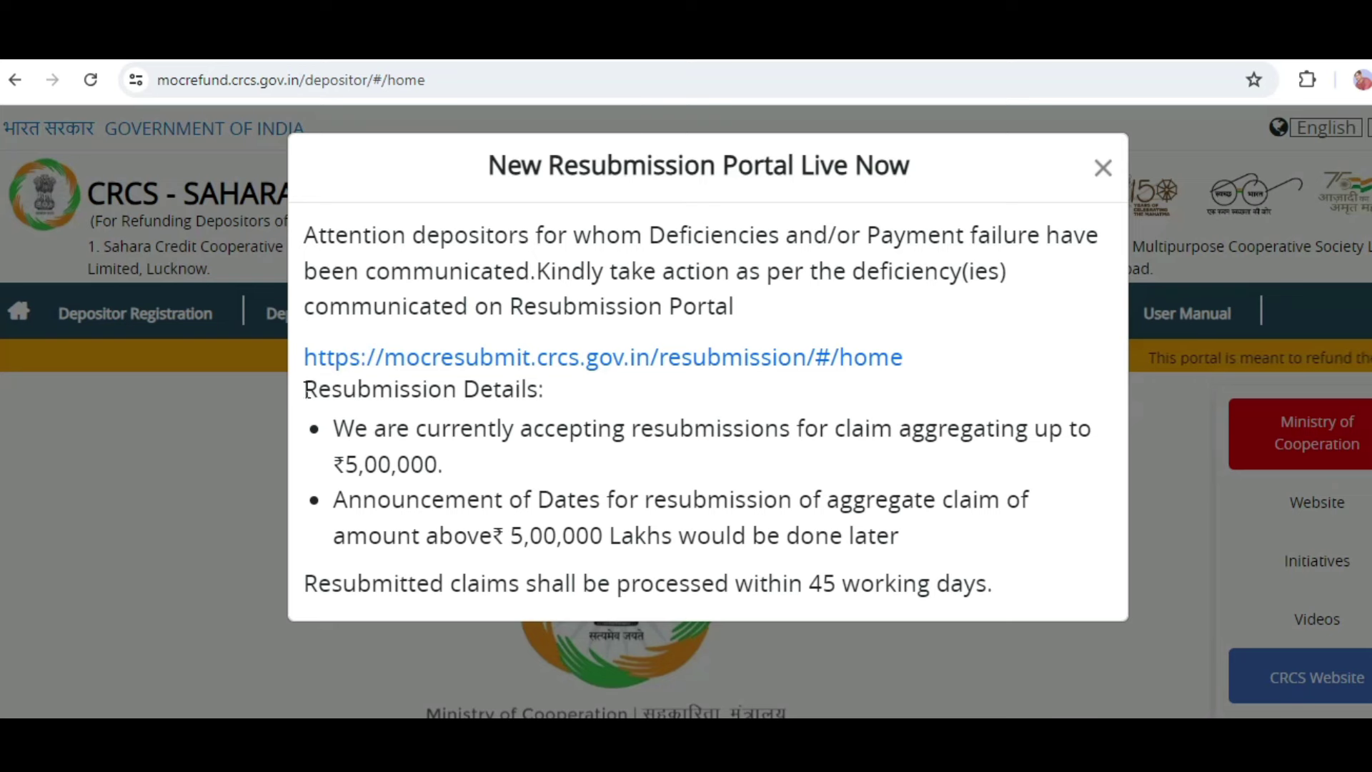
# Read the resubmission notice, then open the linked Resubmission Portal and go to its Resubmission Login page.
pyautogui.moveTo(306, 236); pyautogui.dragTo(1074, 235)
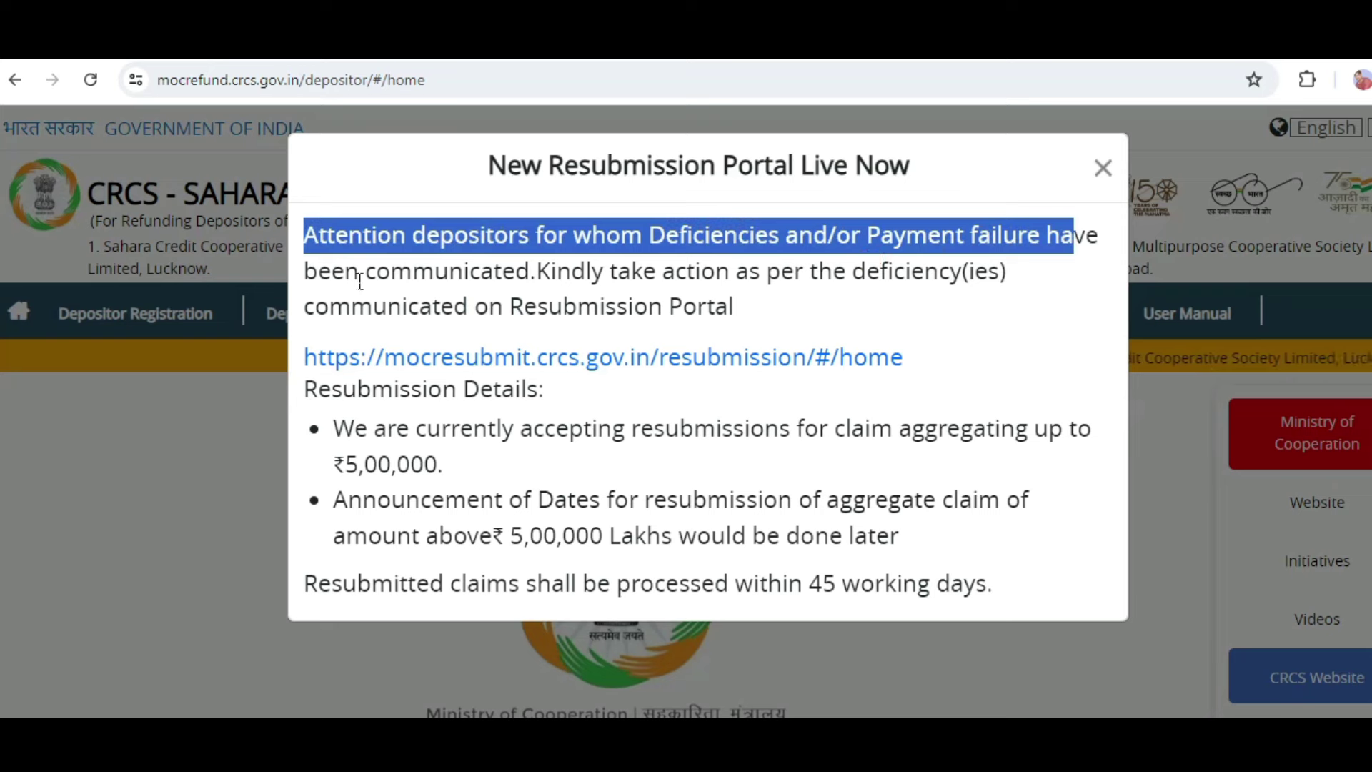
pyautogui.moveTo(315, 272); pyautogui.dragTo(975, 272)
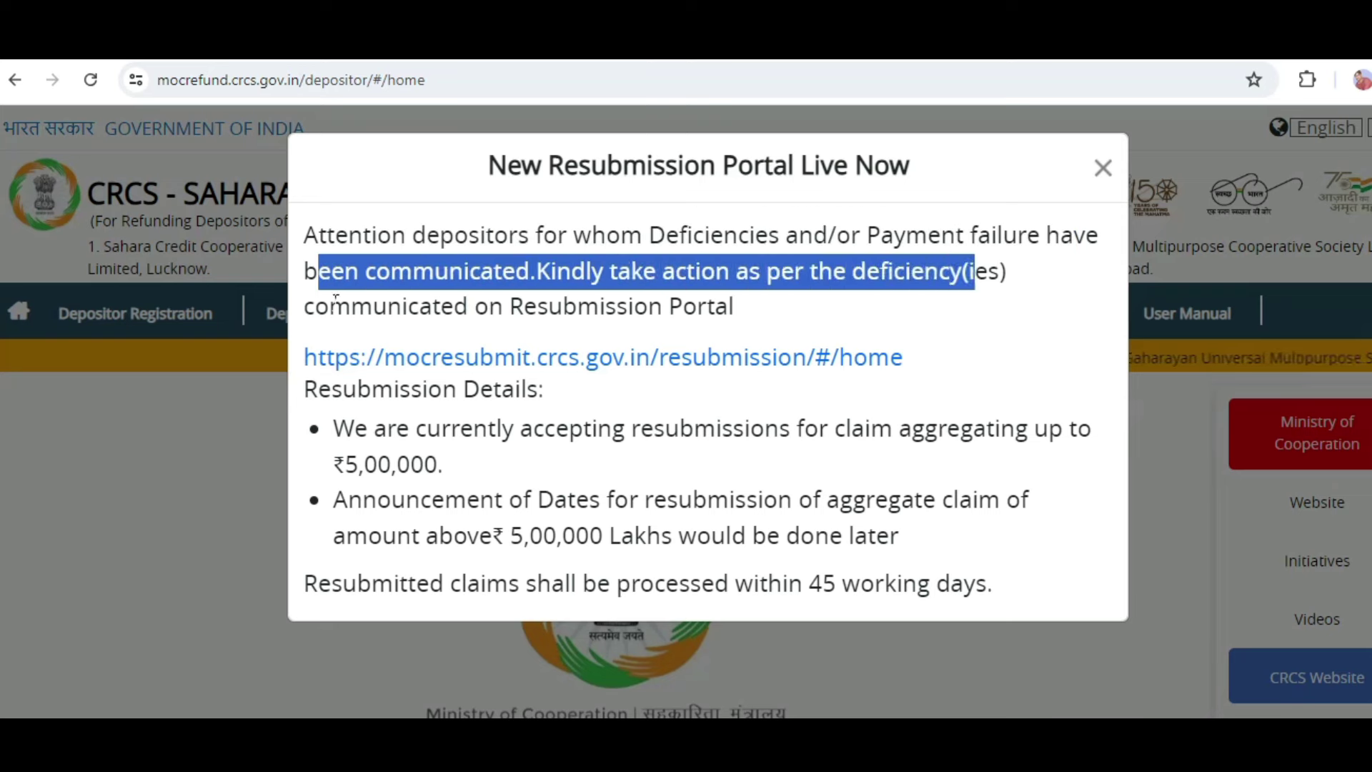
pyautogui.moveTo(313, 304); pyautogui.dragTo(748, 307)
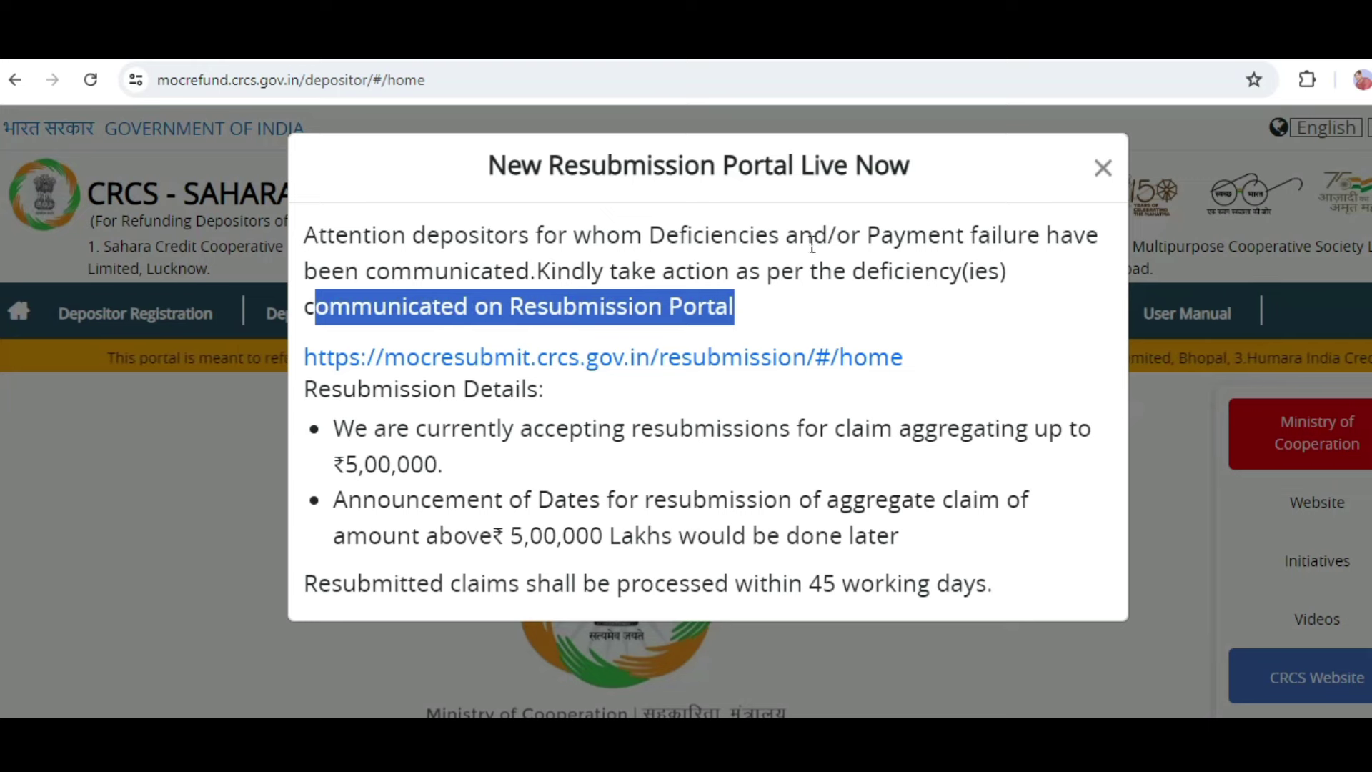
pyautogui.click(626, 363)
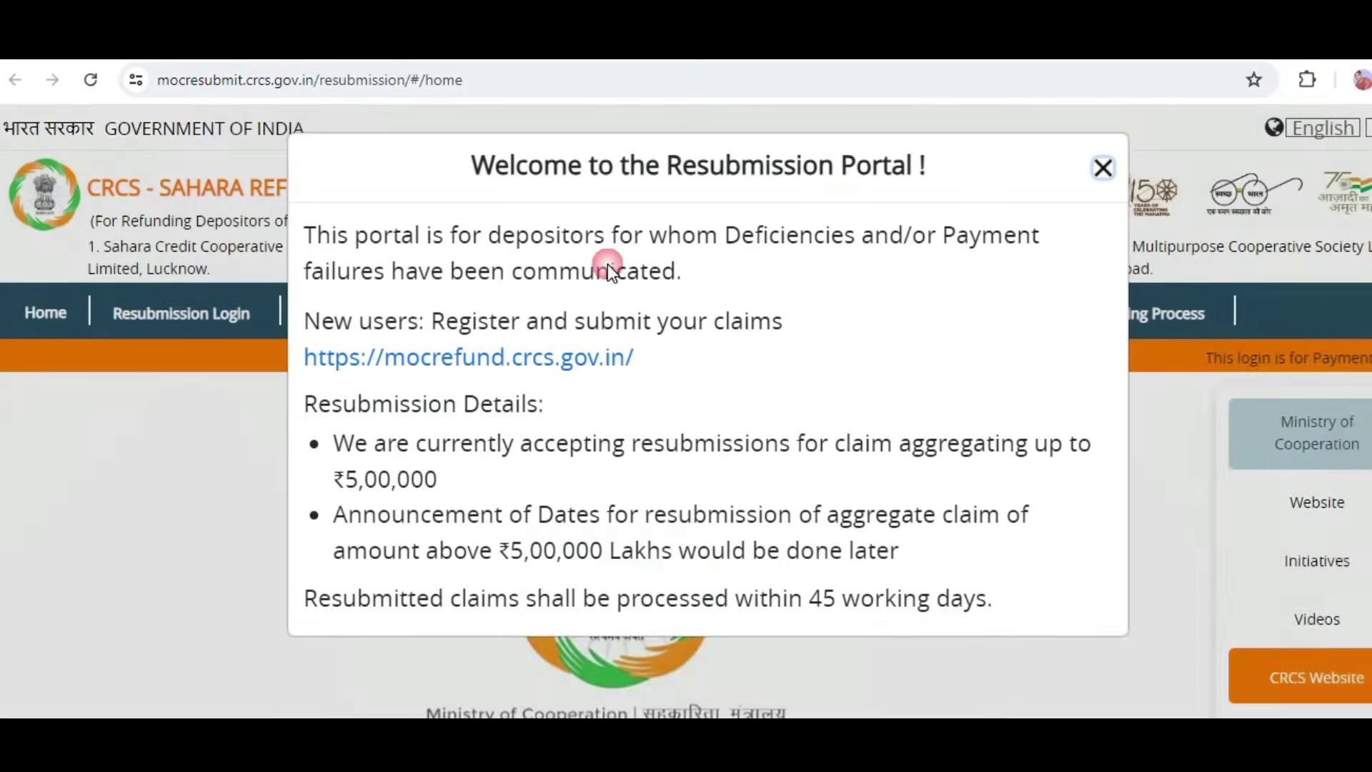
pyautogui.press('Escape')
pyautogui.click(160, 334)
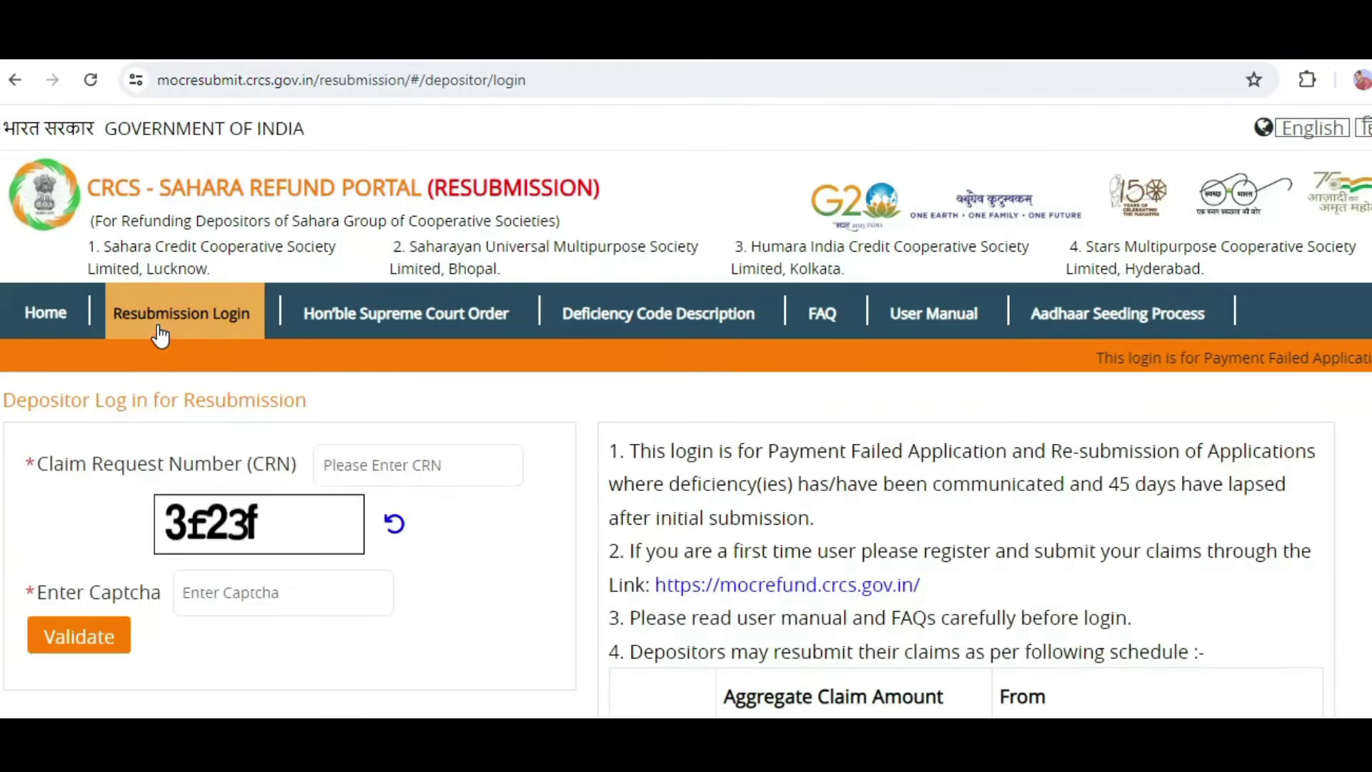
# Log in for resubmission with the Claim Request Number, the captcha and the OTP sent to the Aadhaar-linked mobile number.
pyautogui.moveTo(39, 465); pyautogui.dragTo(289, 465)
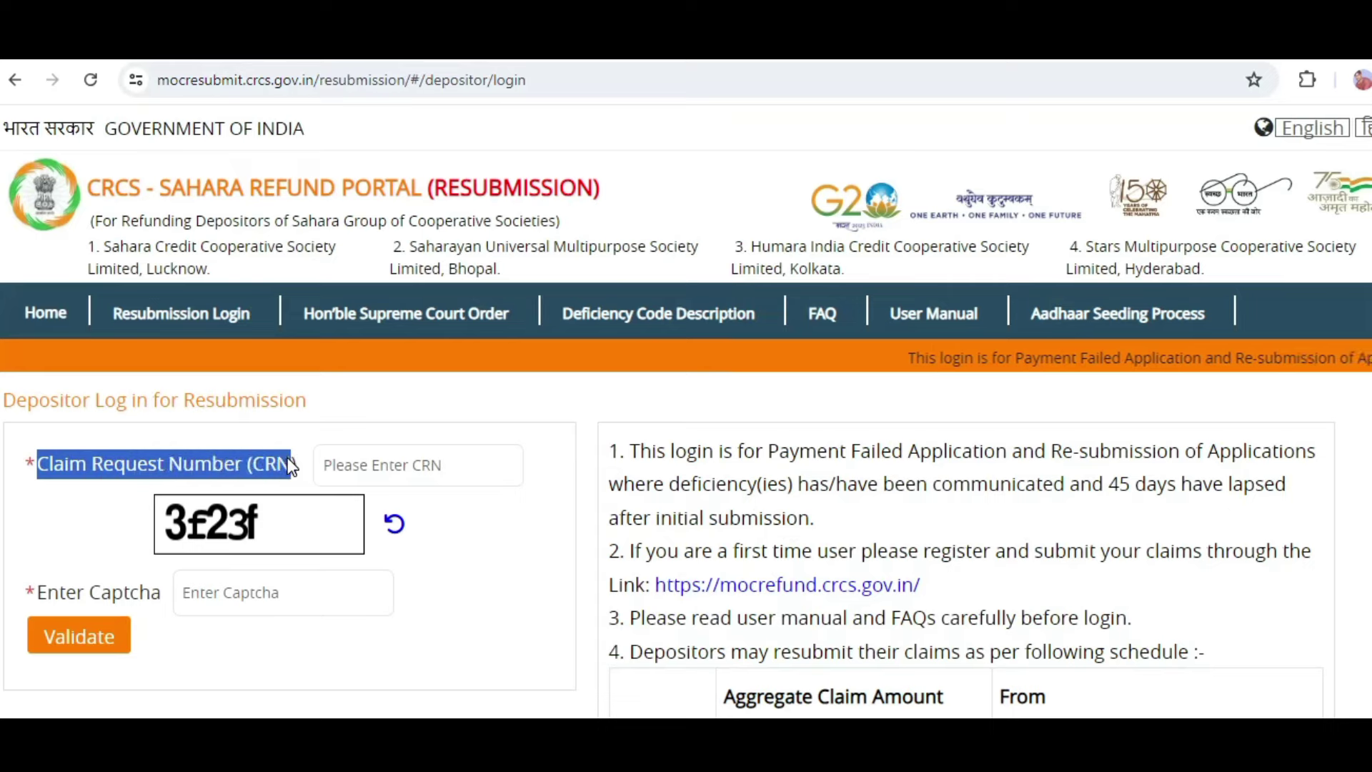
pyautogui.click(383, 466)
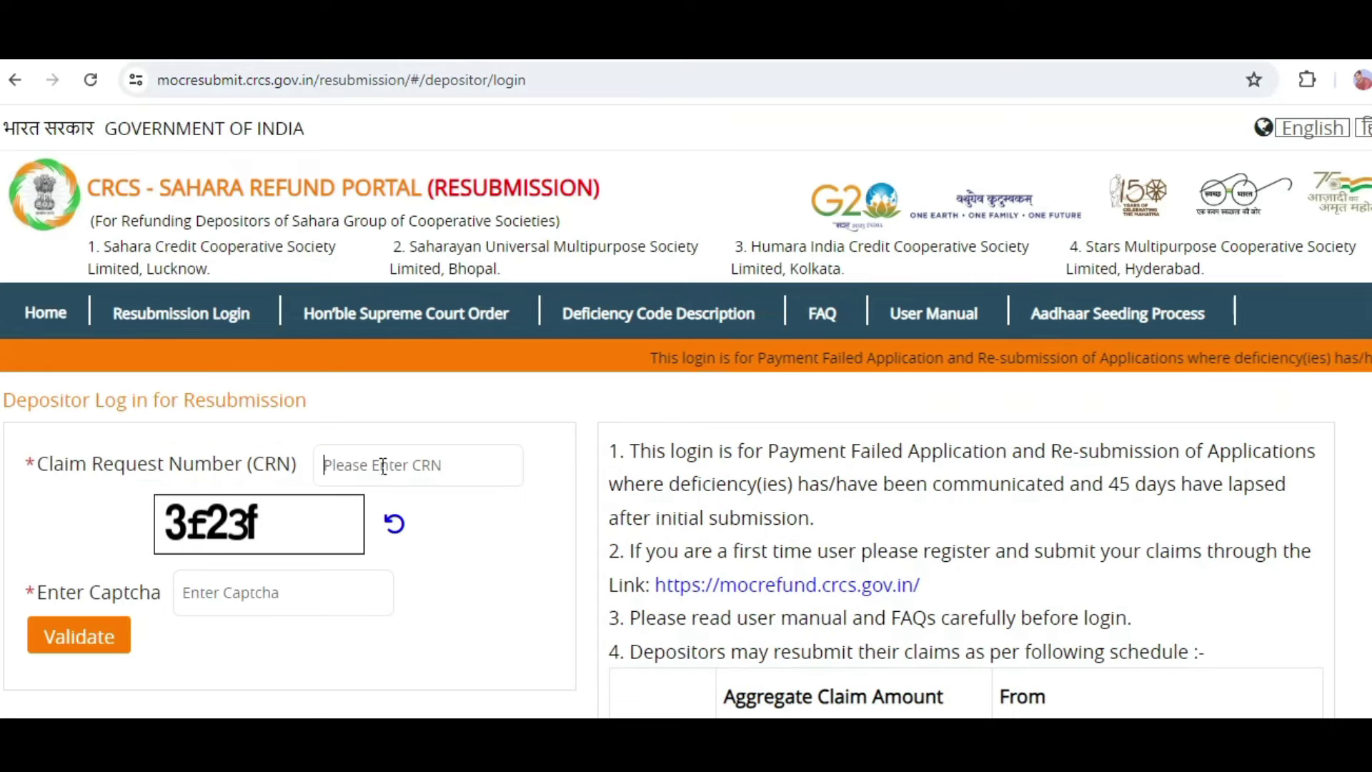
pyautogui.click(240, 598)
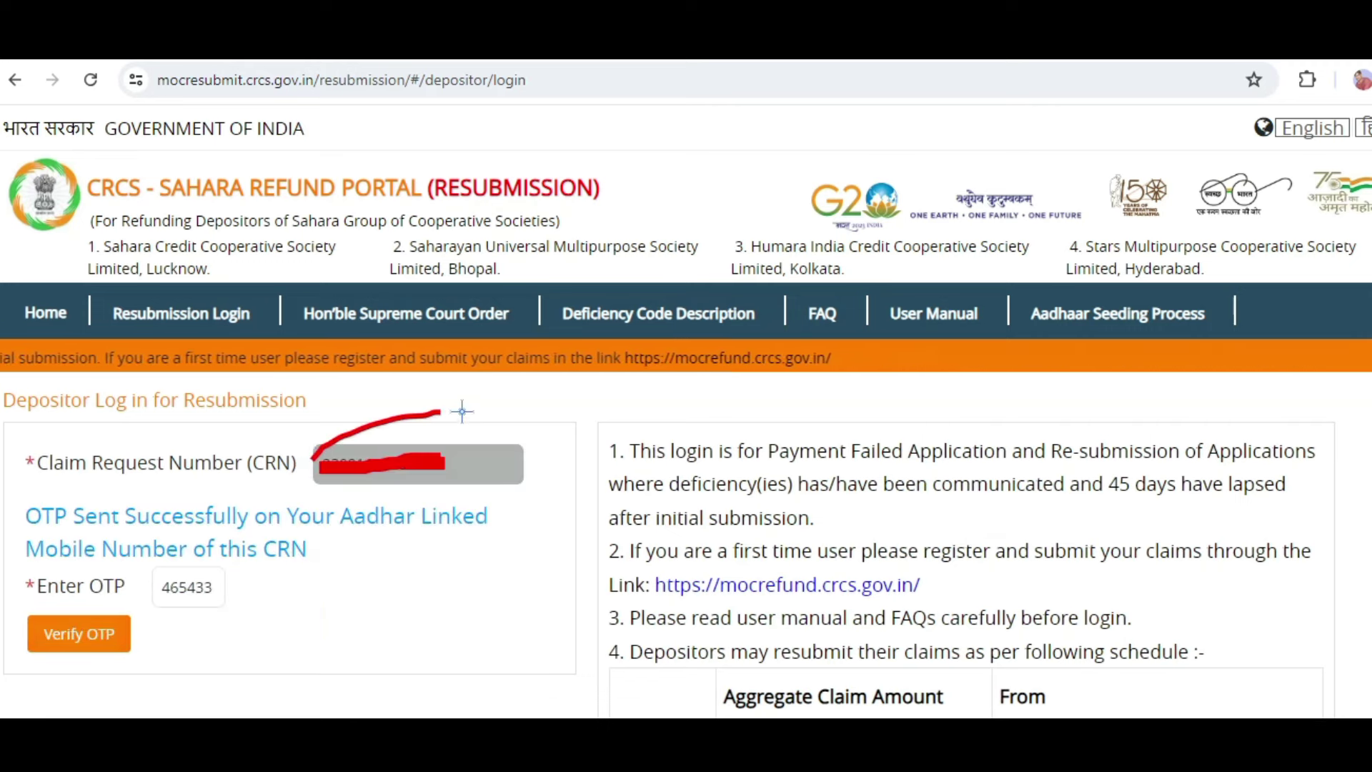
pyautogui.moveTo(463, 411); pyautogui.dragTo(336, 438)
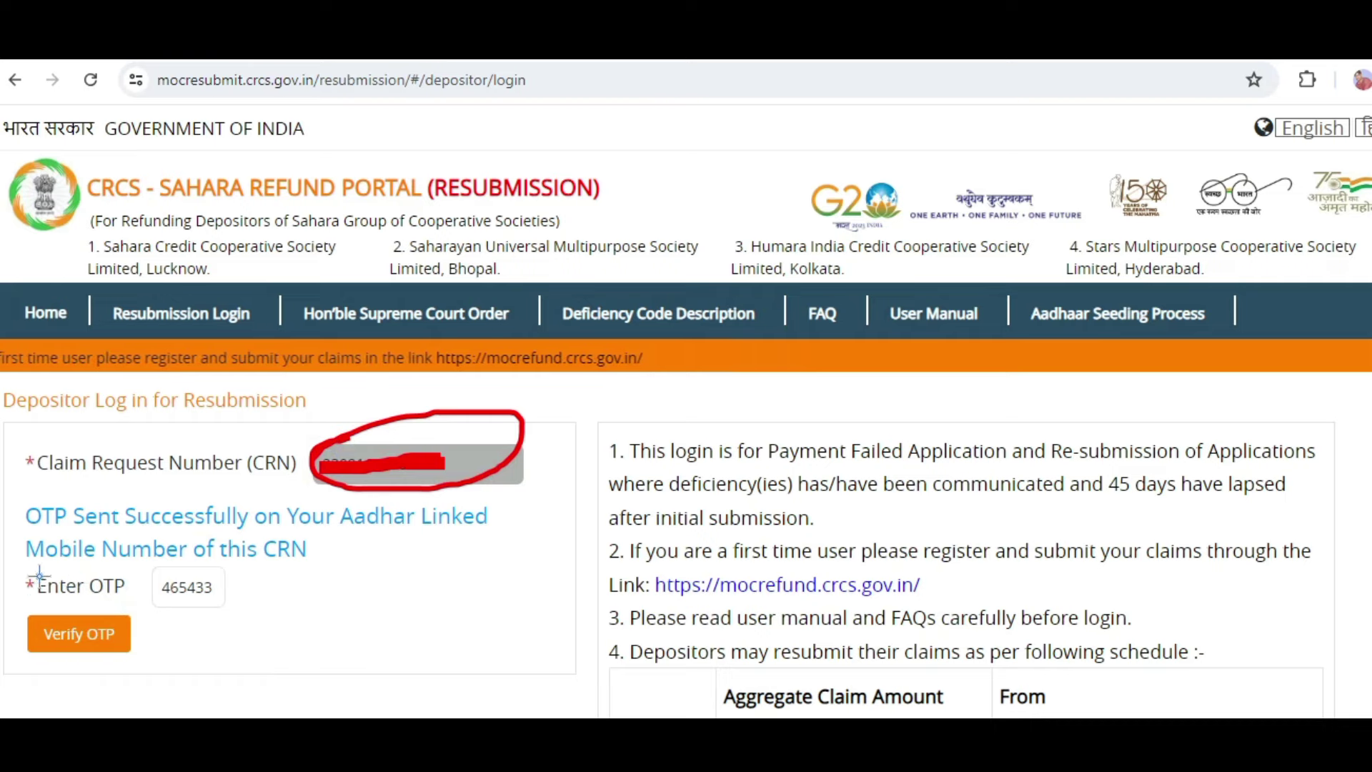
pyautogui.moveTo(43, 569); pyautogui.dragTo(40, 575)
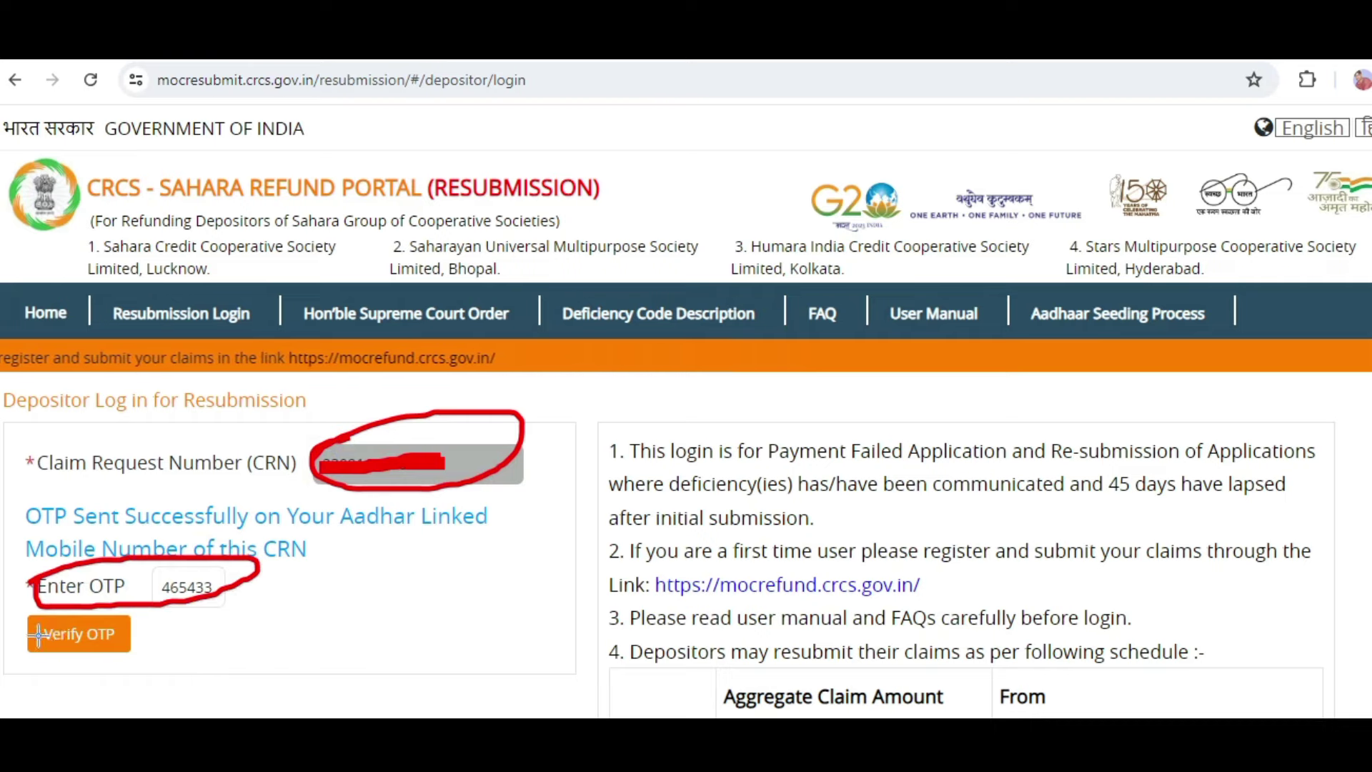
pyautogui.moveTo(203, 576); pyautogui.dragTo(40, 629)
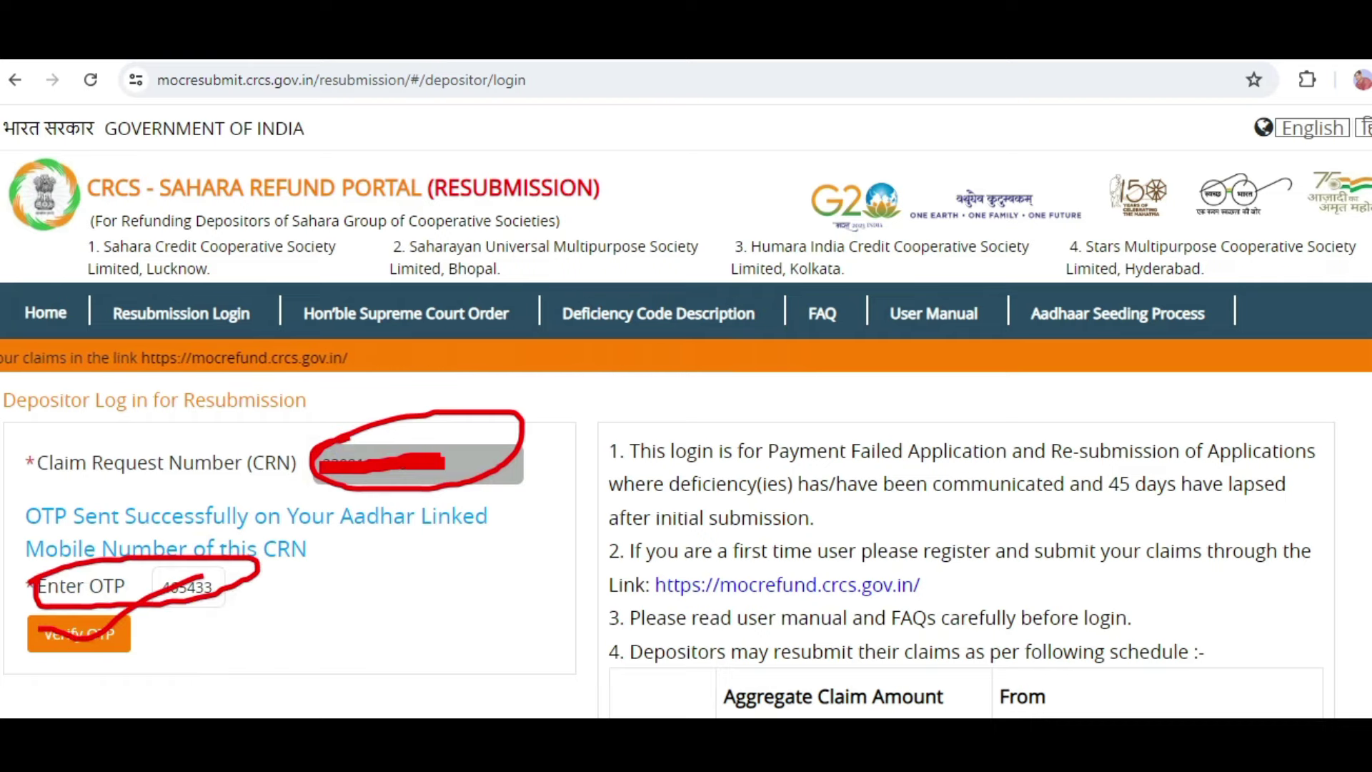
# Read the Aadhaar eKYC consent declaration through to its end and proceed to Personal Details.
pyautogui.scroll(-5, 172, 429)
pyautogui.click(78, 246)
pyautogui.moveTo(192, 244); pyautogui.dragTo(316, 241)
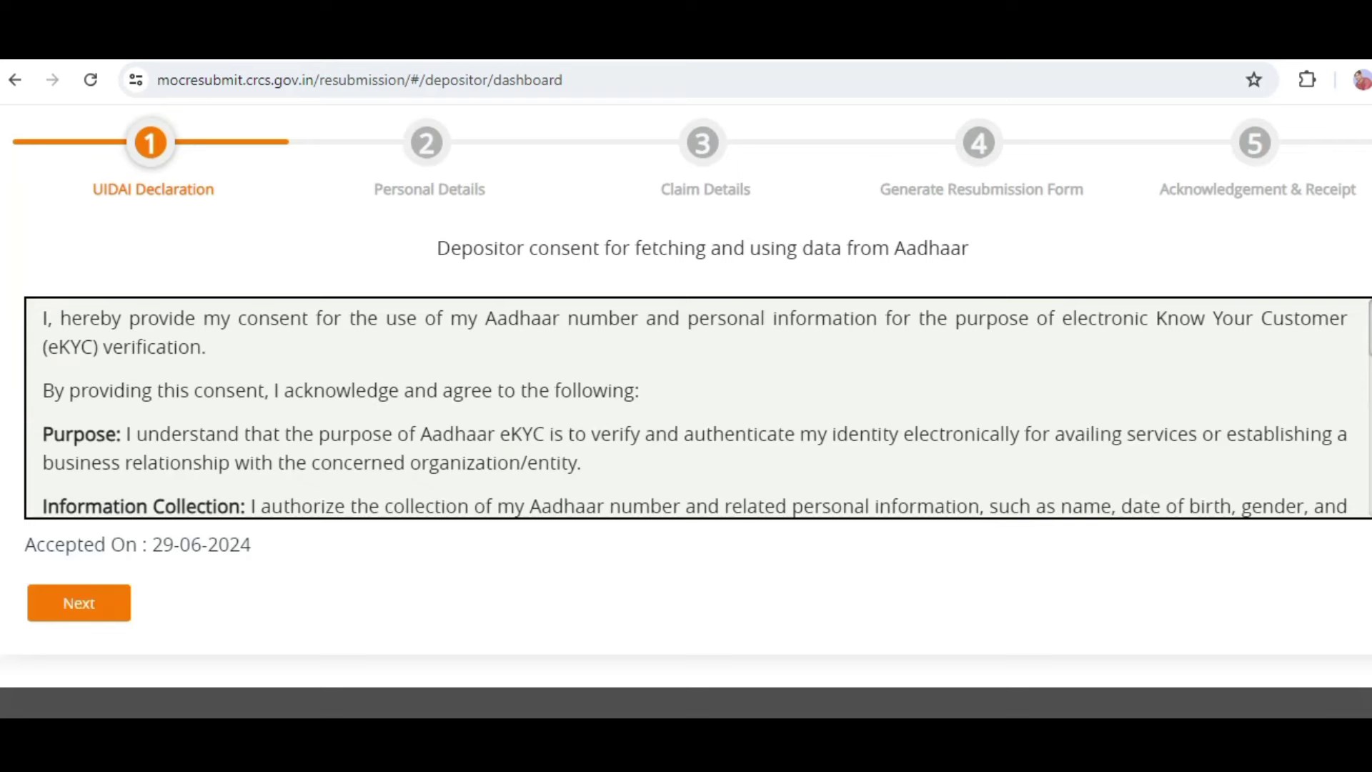
pyautogui.scroll(-10, 698, 407)
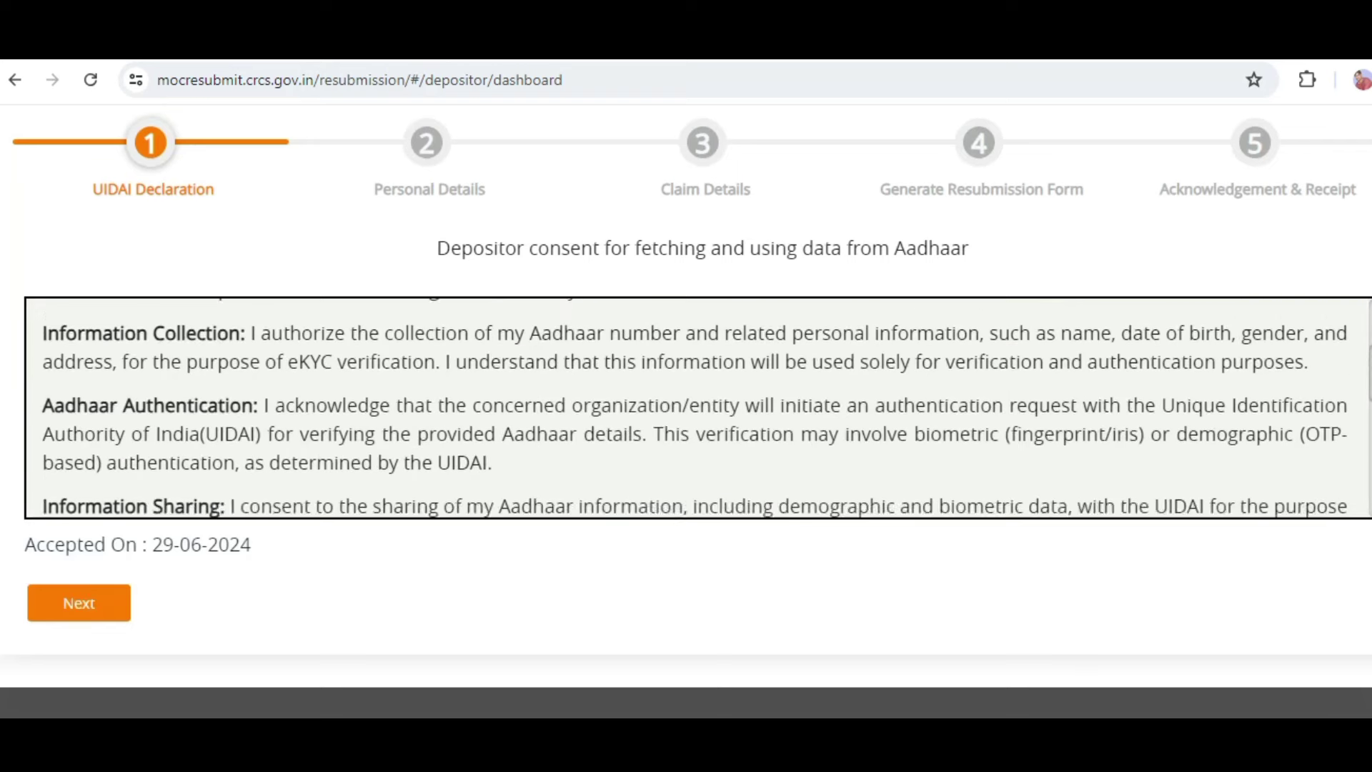
pyautogui.scroll(-2, 698, 408)
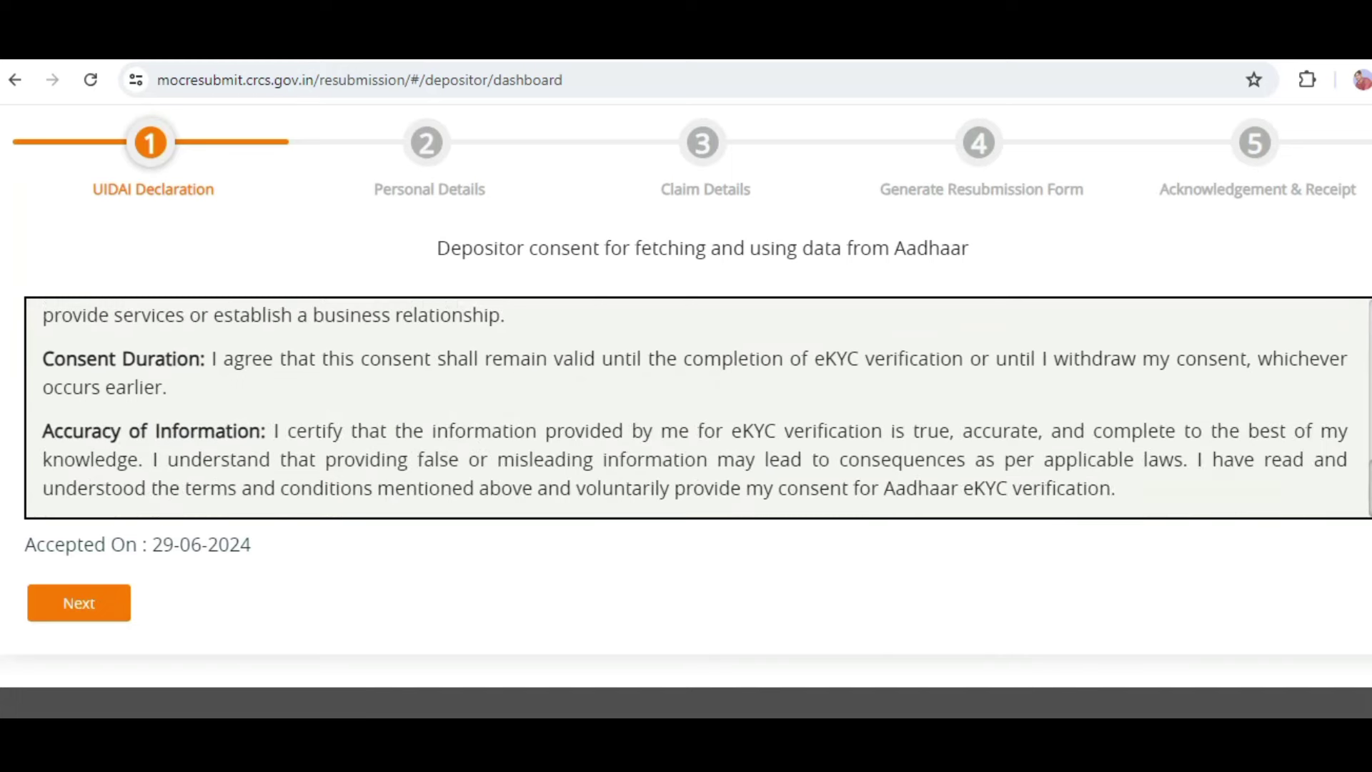
pyautogui.click(81, 605)
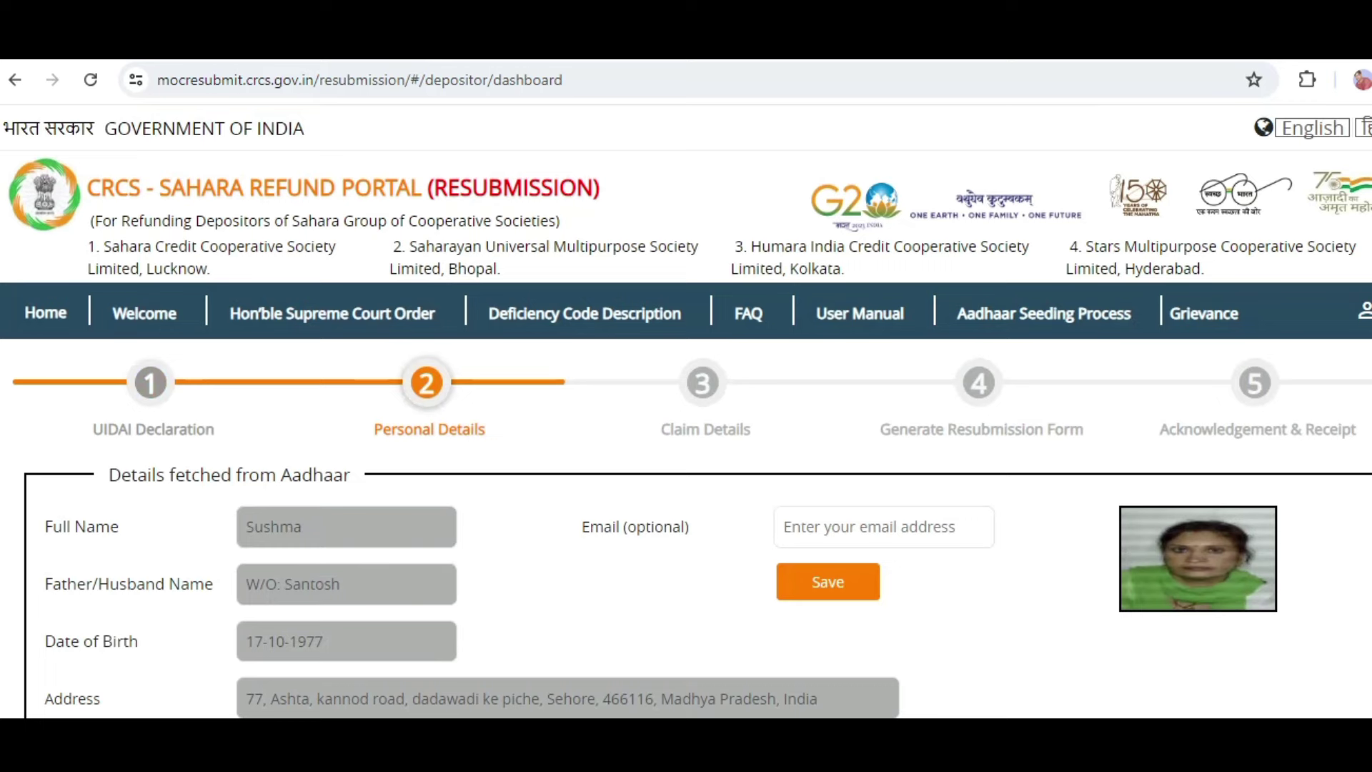
# Check the details fetched from Aadhaar and the Aadhaar seeded bank, and proceed to Claim Details.
pyautogui.scroll(-5, 722, 653)
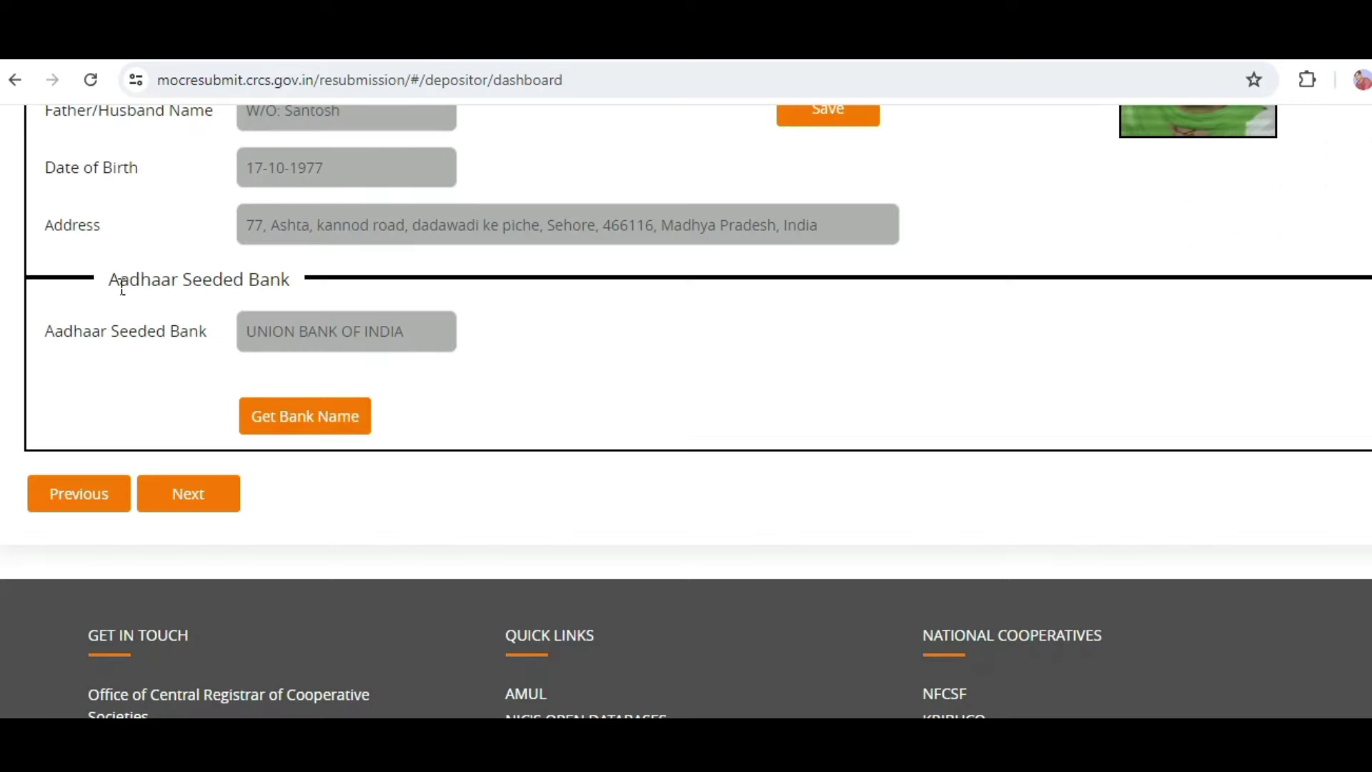
pyautogui.moveTo(122, 286); pyautogui.dragTo(315, 291)
pyautogui.moveTo(47, 334); pyautogui.dragTo(199, 336)
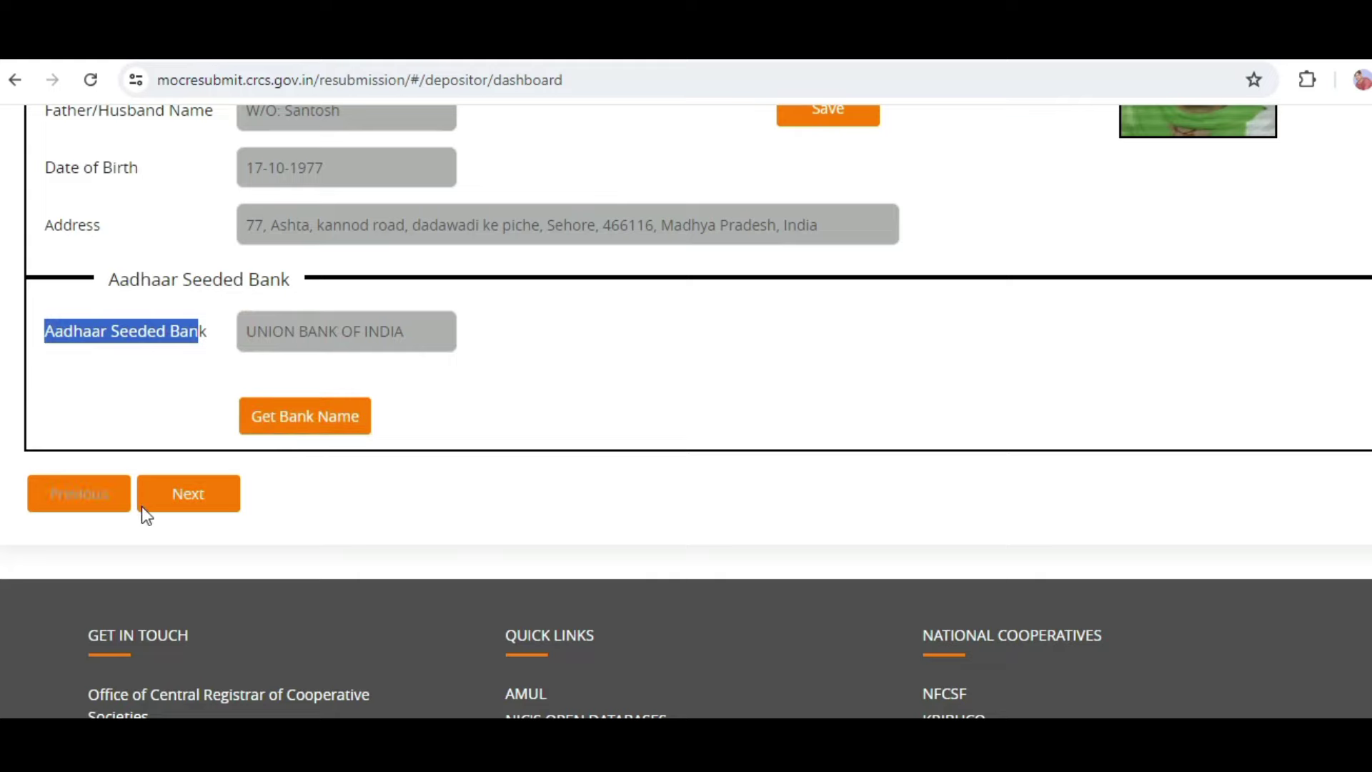
pyautogui.click(191, 495)
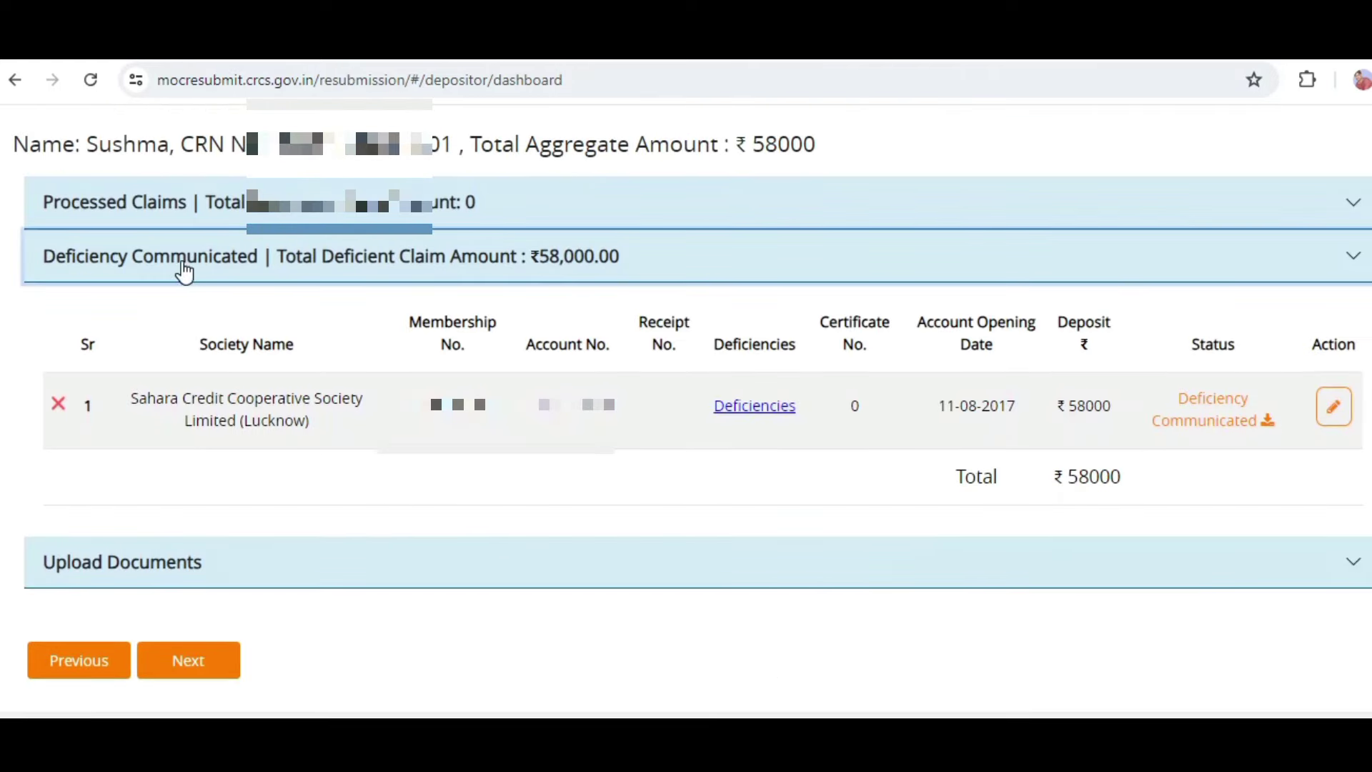
# Expand the Deficiency Communicated section and examine the columns of its claim table.
pyautogui.click(143, 272)
pyautogui.click(169, 315)
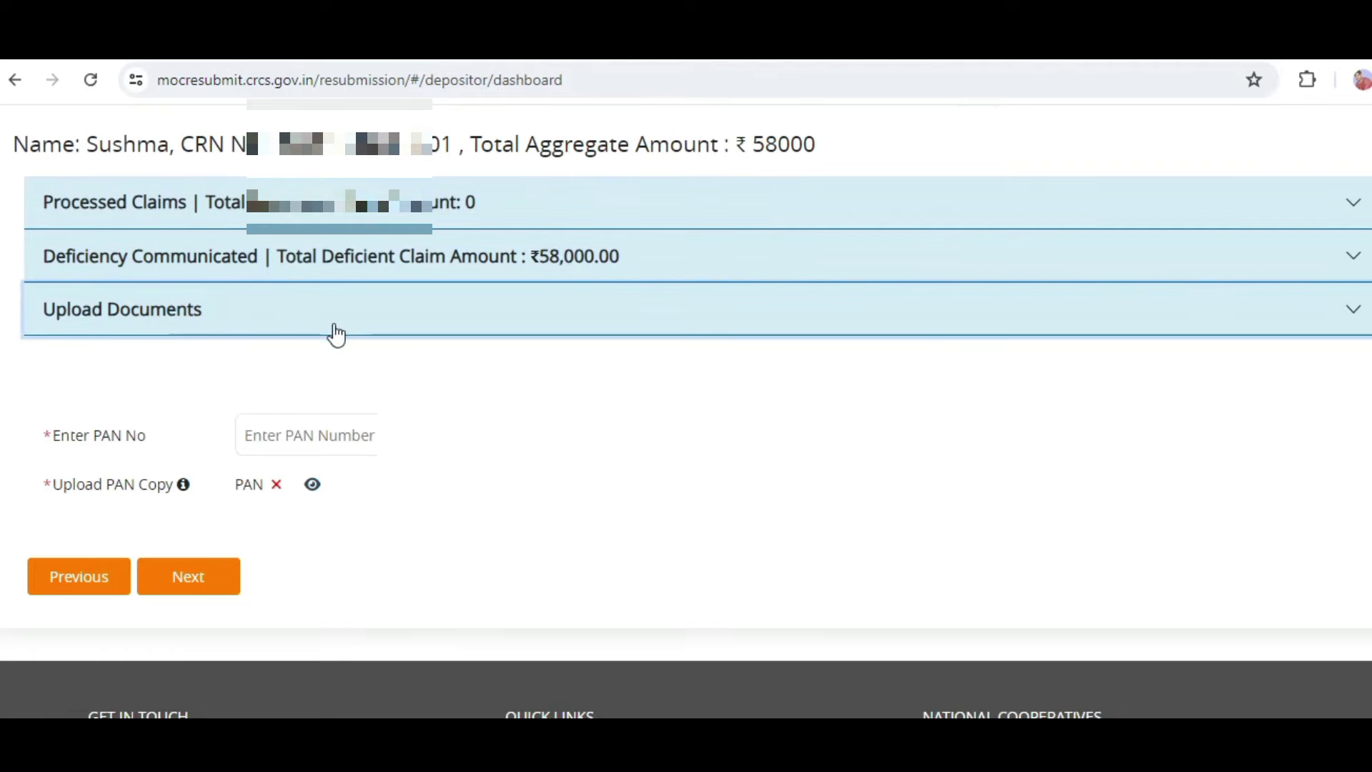
pyautogui.click(350, 263)
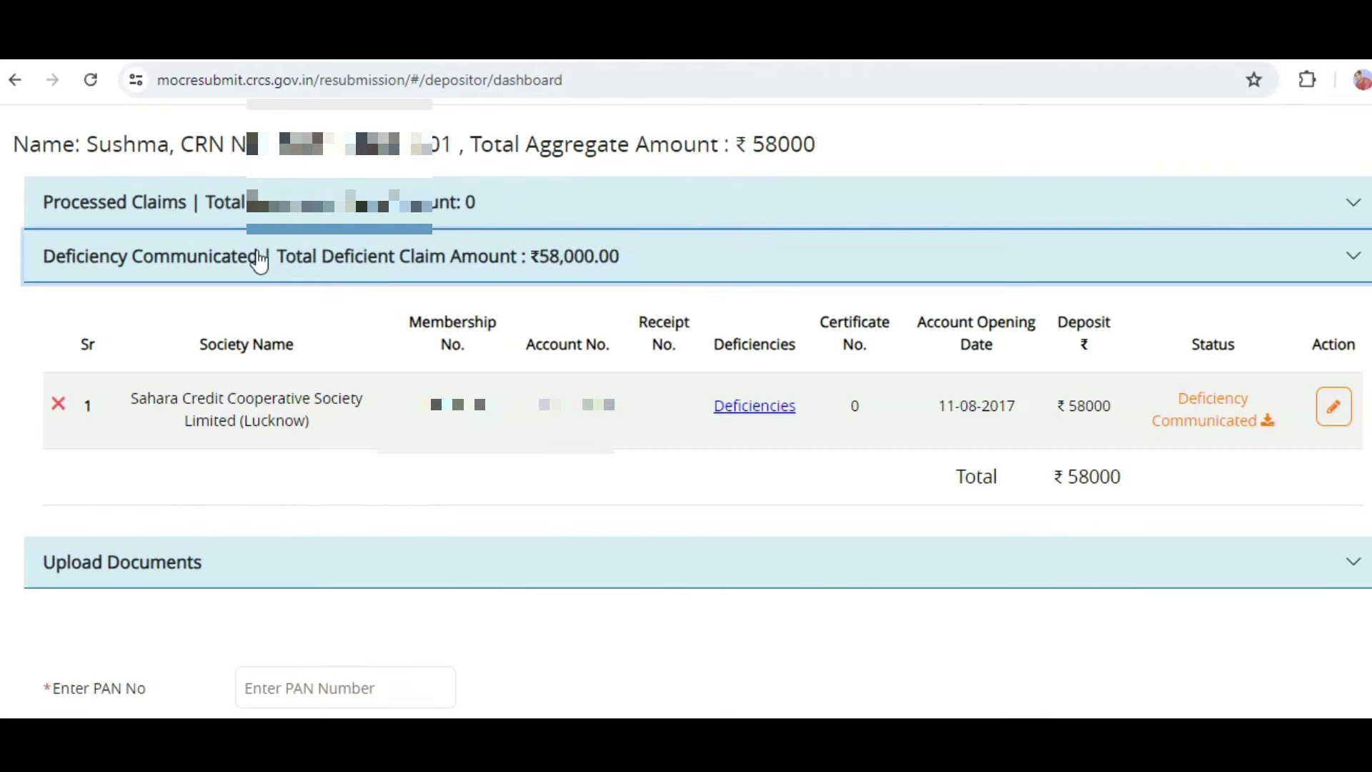
pyautogui.click(619, 270)
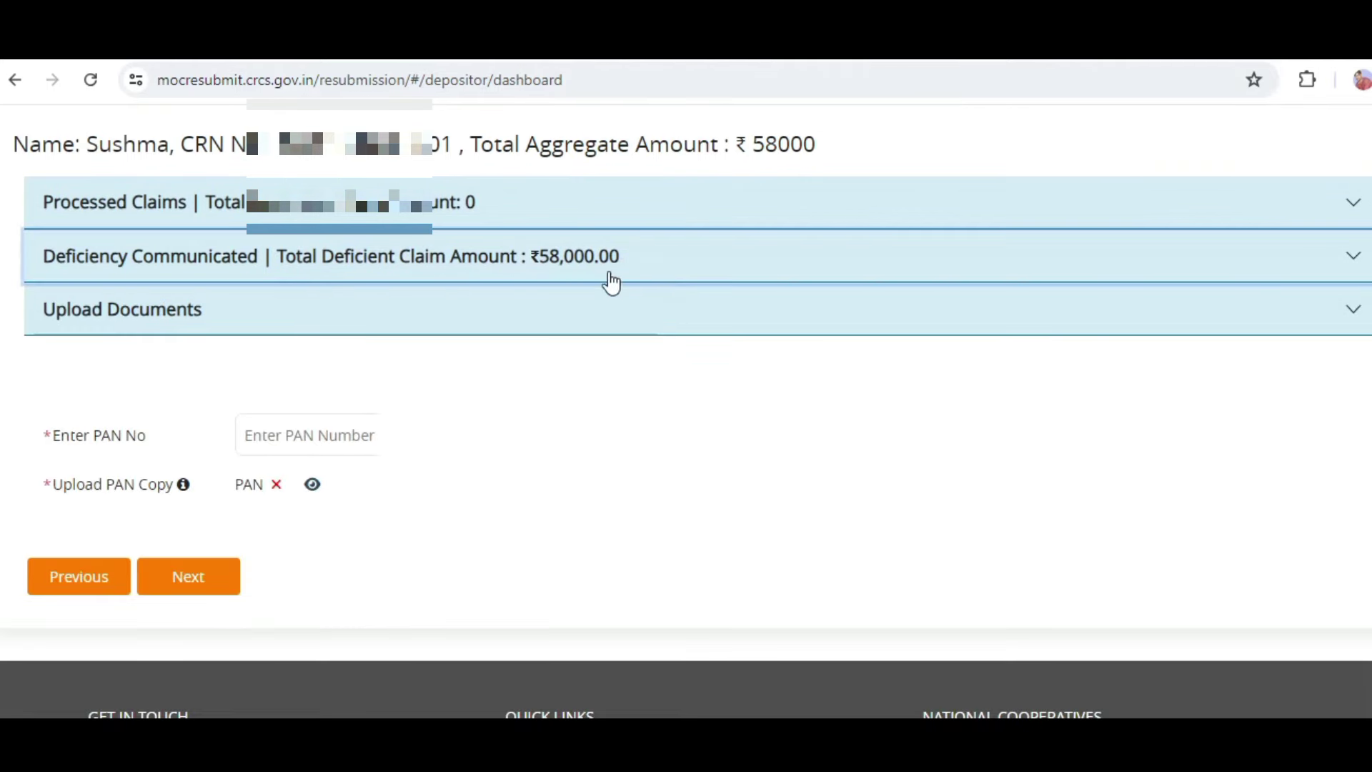
pyautogui.click(607, 276)
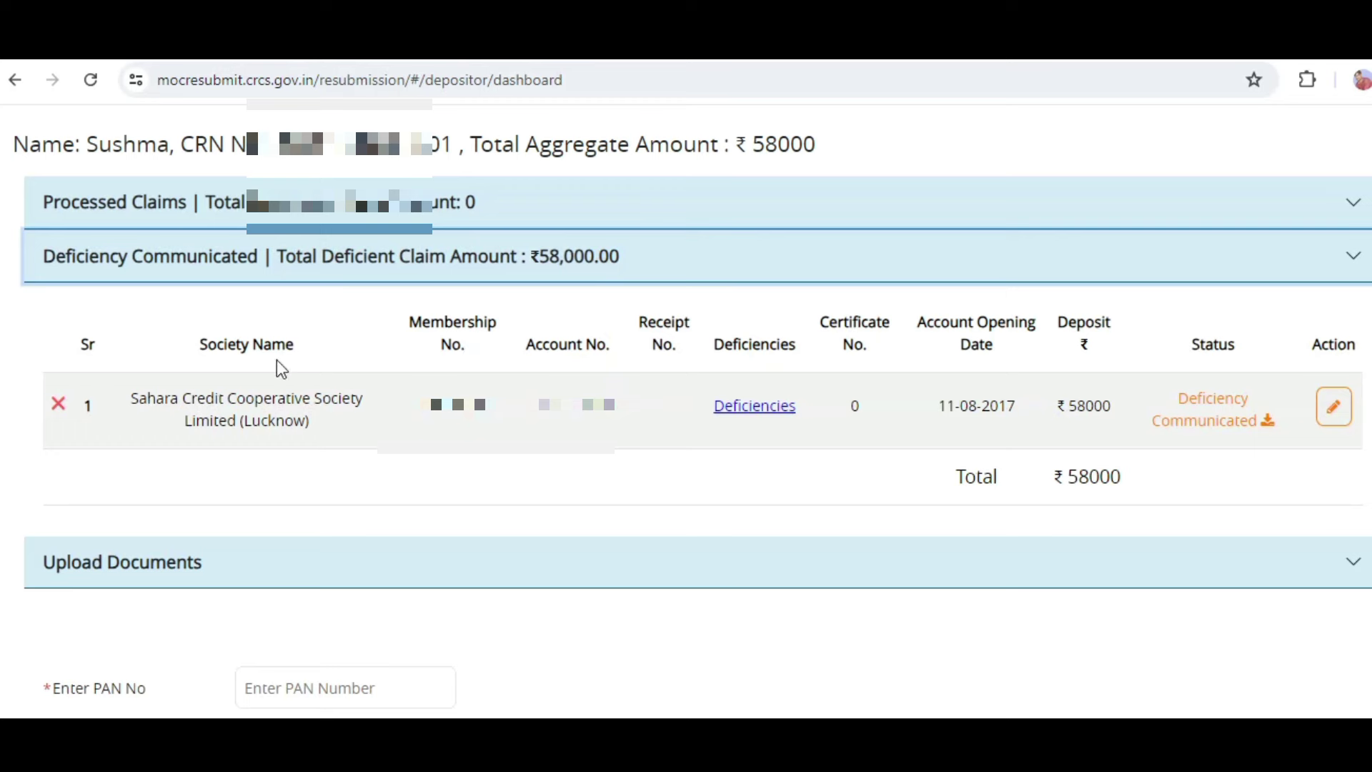
pyautogui.moveTo(206, 352); pyautogui.dragTo(270, 352)
pyautogui.moveTo(423, 315); pyautogui.dragTo(779, 357)
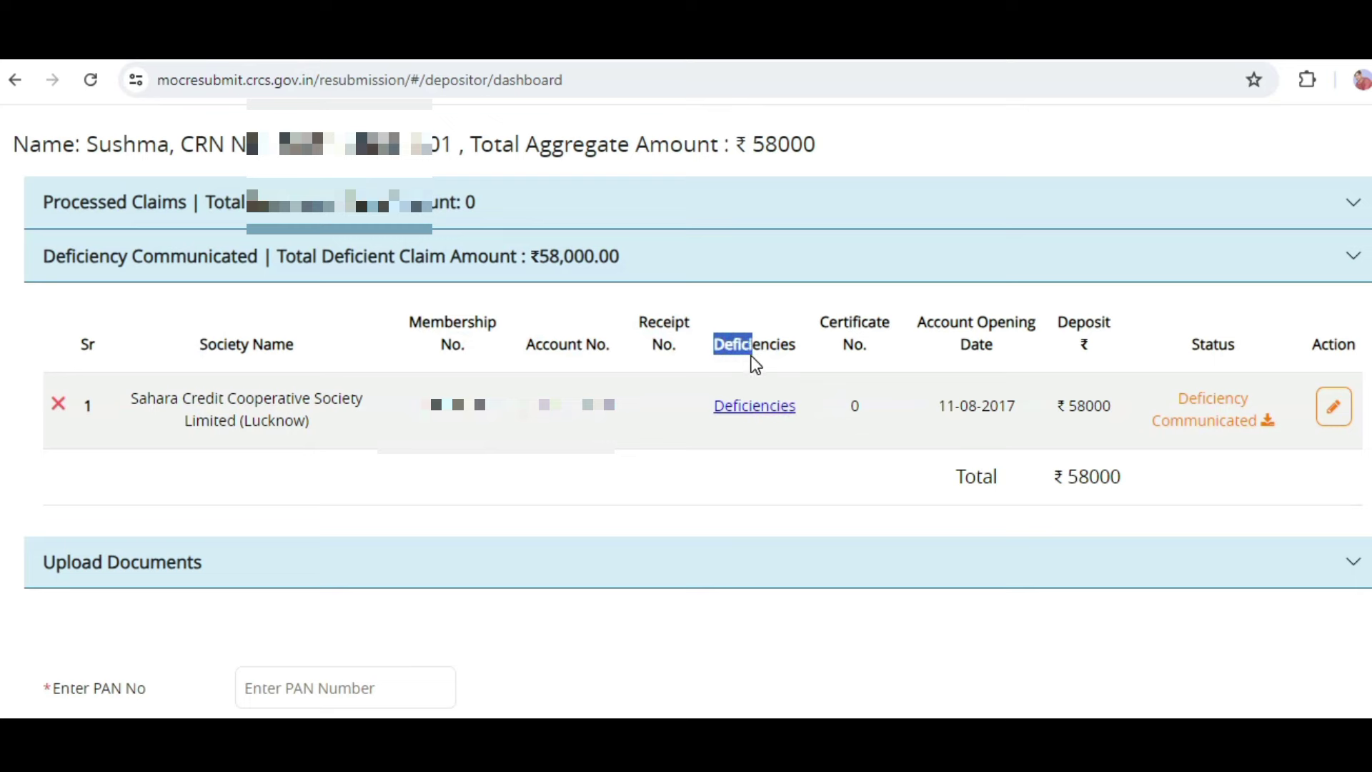
# Open the claim's Deficiencies details and read the deficiency message and the action item.
pyautogui.click(753, 417)
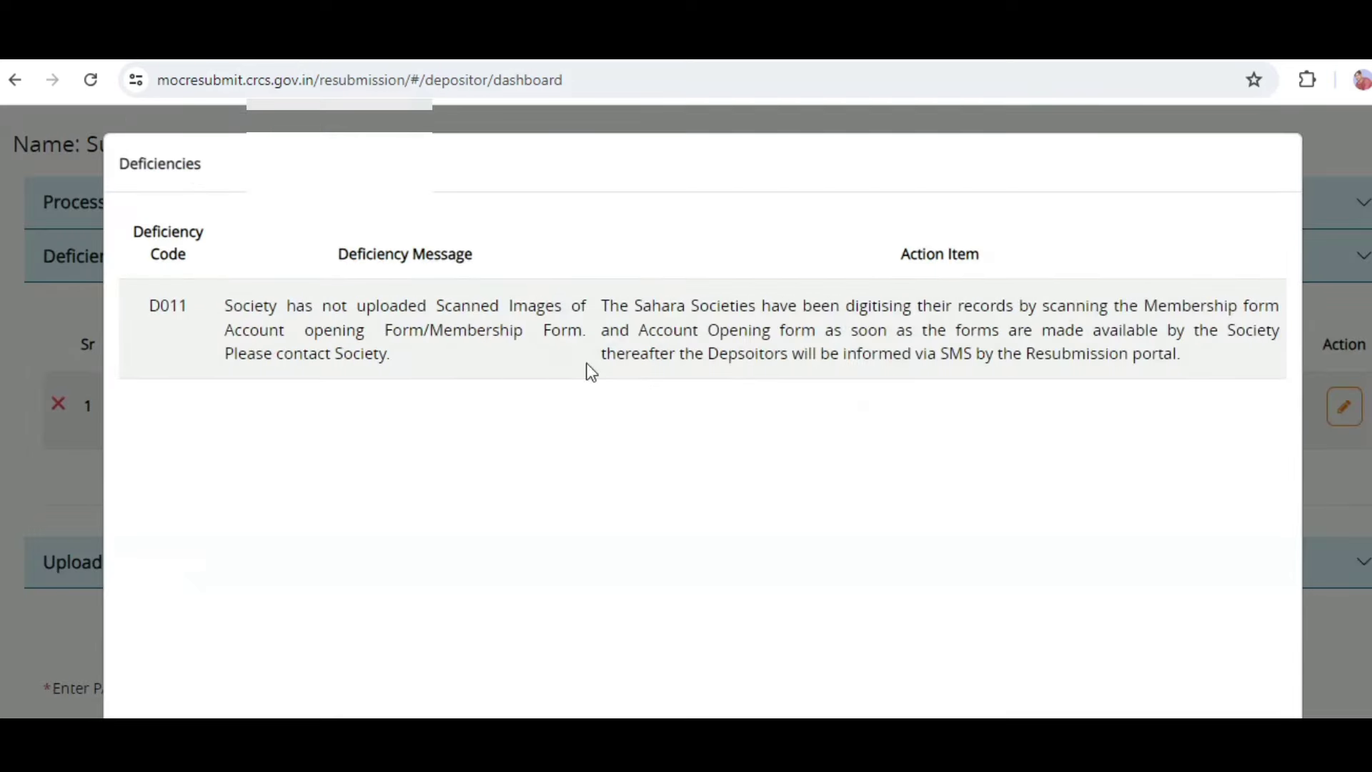
pyautogui.moveTo(226, 309); pyautogui.dragTo(582, 308)
pyautogui.moveTo(235, 331); pyautogui.dragTo(565, 332)
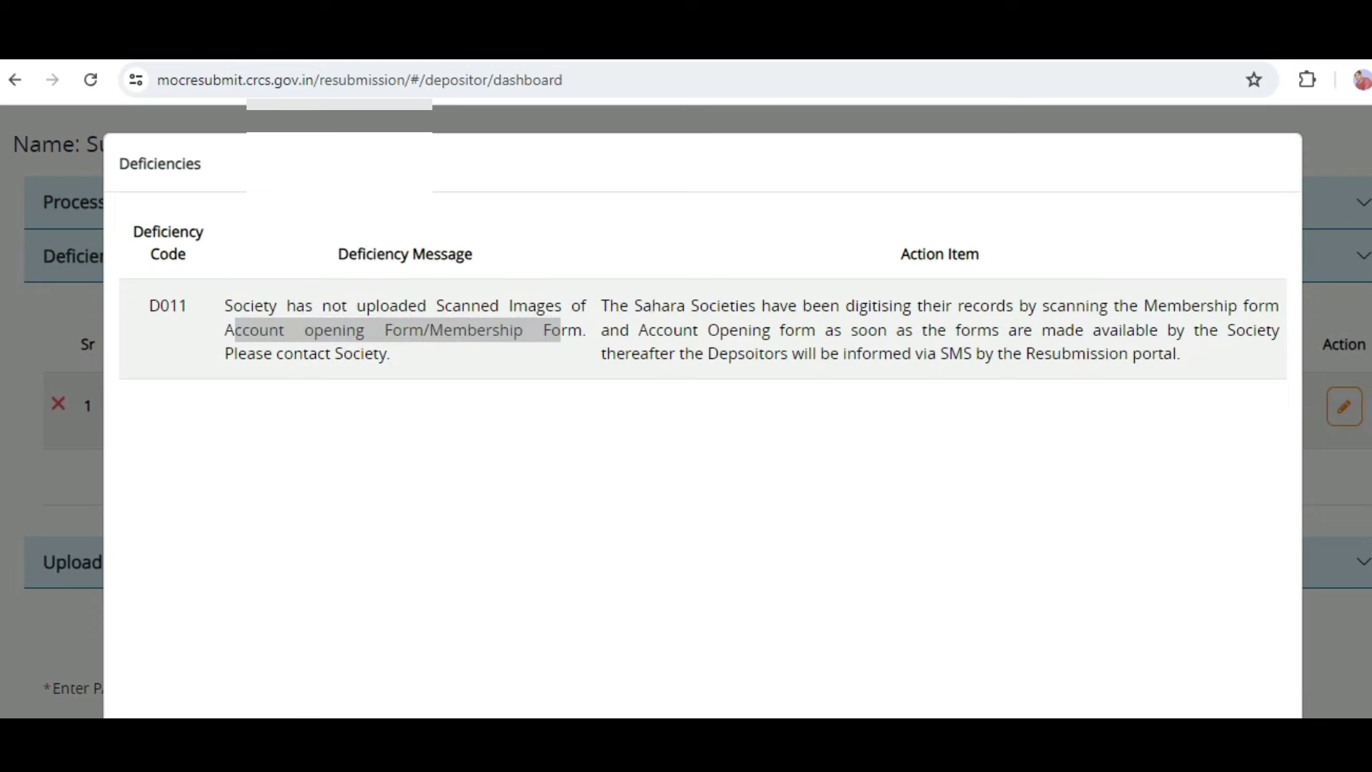
pyautogui.moveTo(608, 303); pyautogui.dragTo(890, 303)
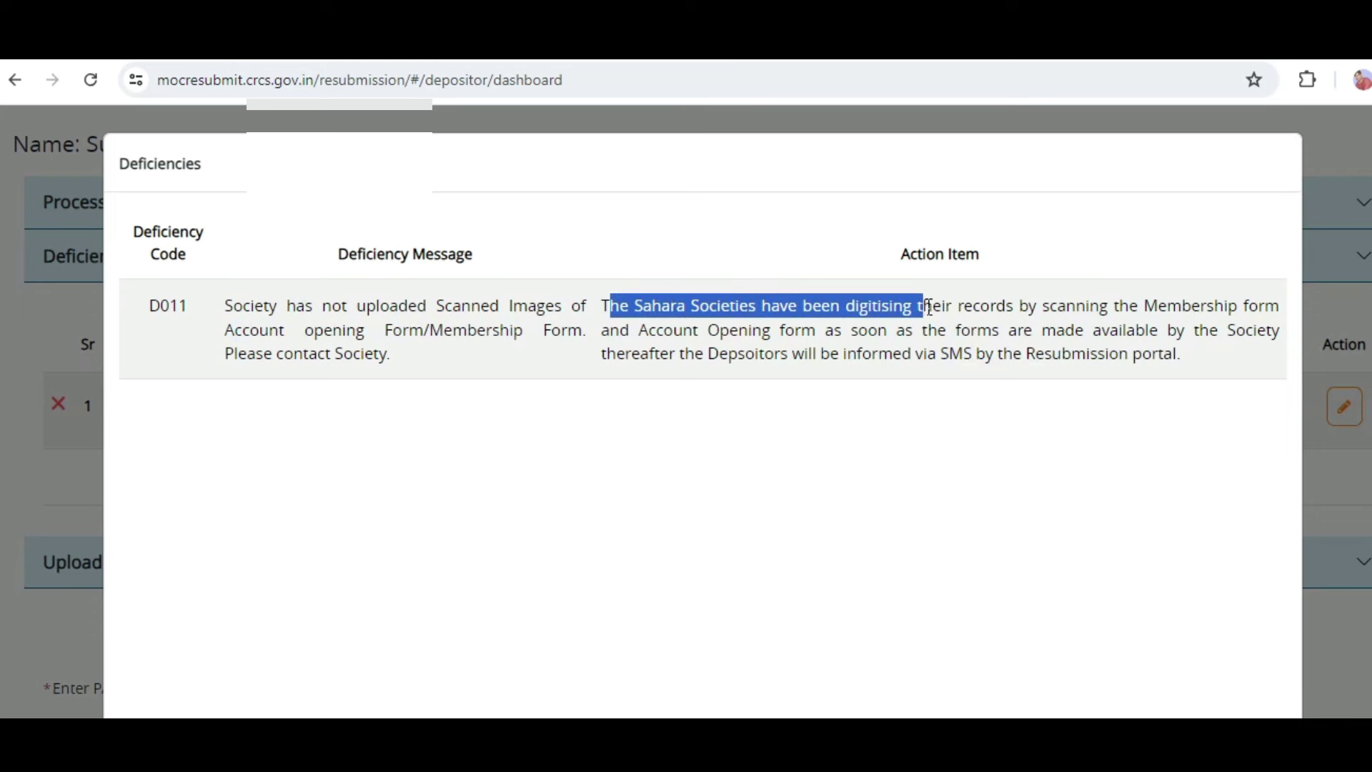
pyautogui.moveTo(949, 307); pyautogui.dragTo(1249, 309)
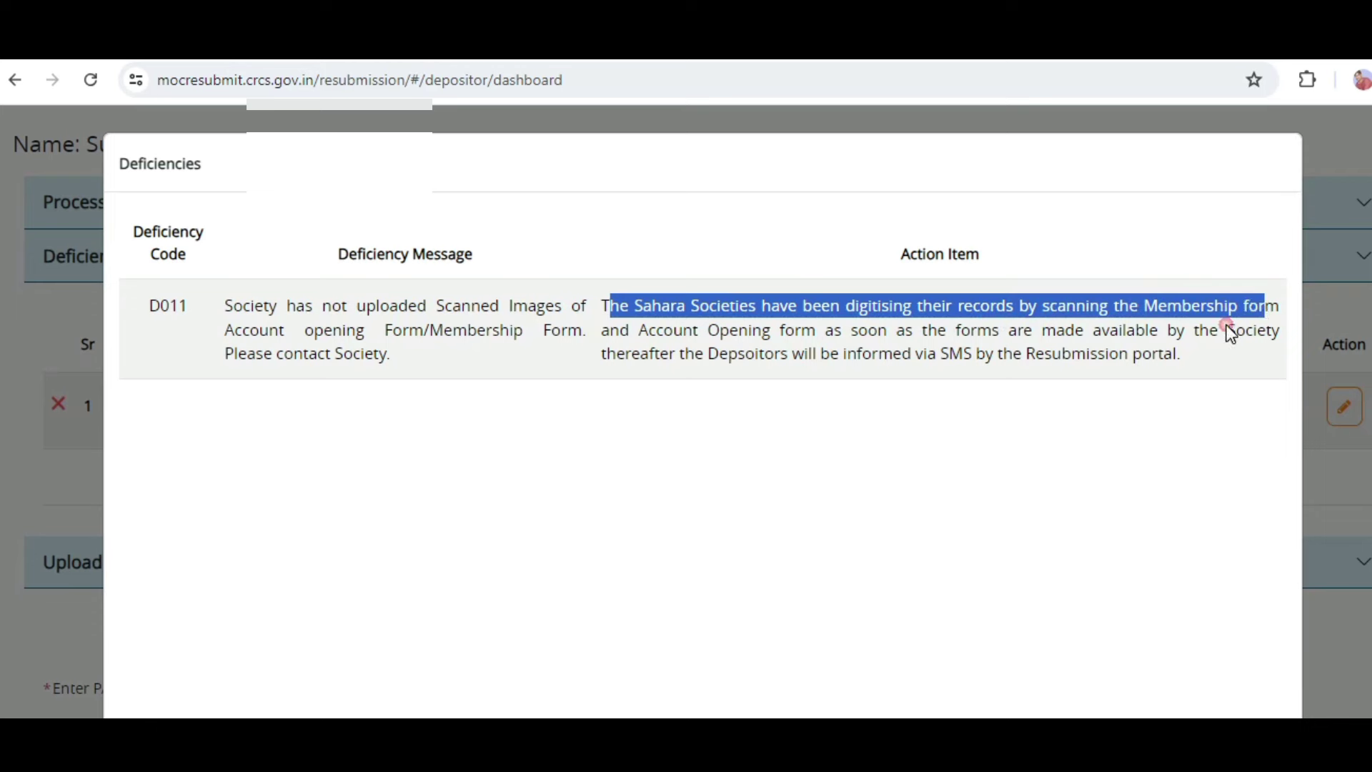
pyautogui.moveTo(603, 331); pyautogui.dragTo(1283, 333)
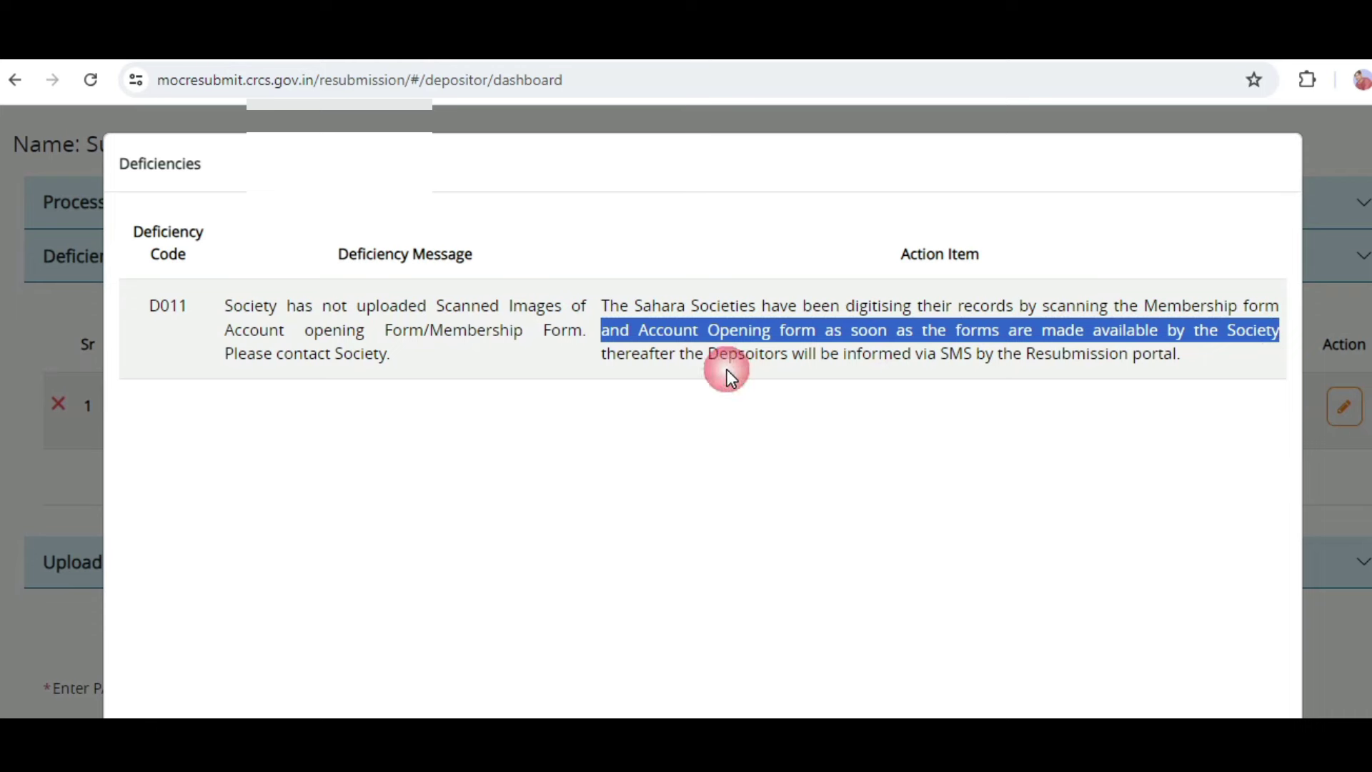
pyautogui.moveTo(606, 353); pyautogui.dragTo(1023, 375)
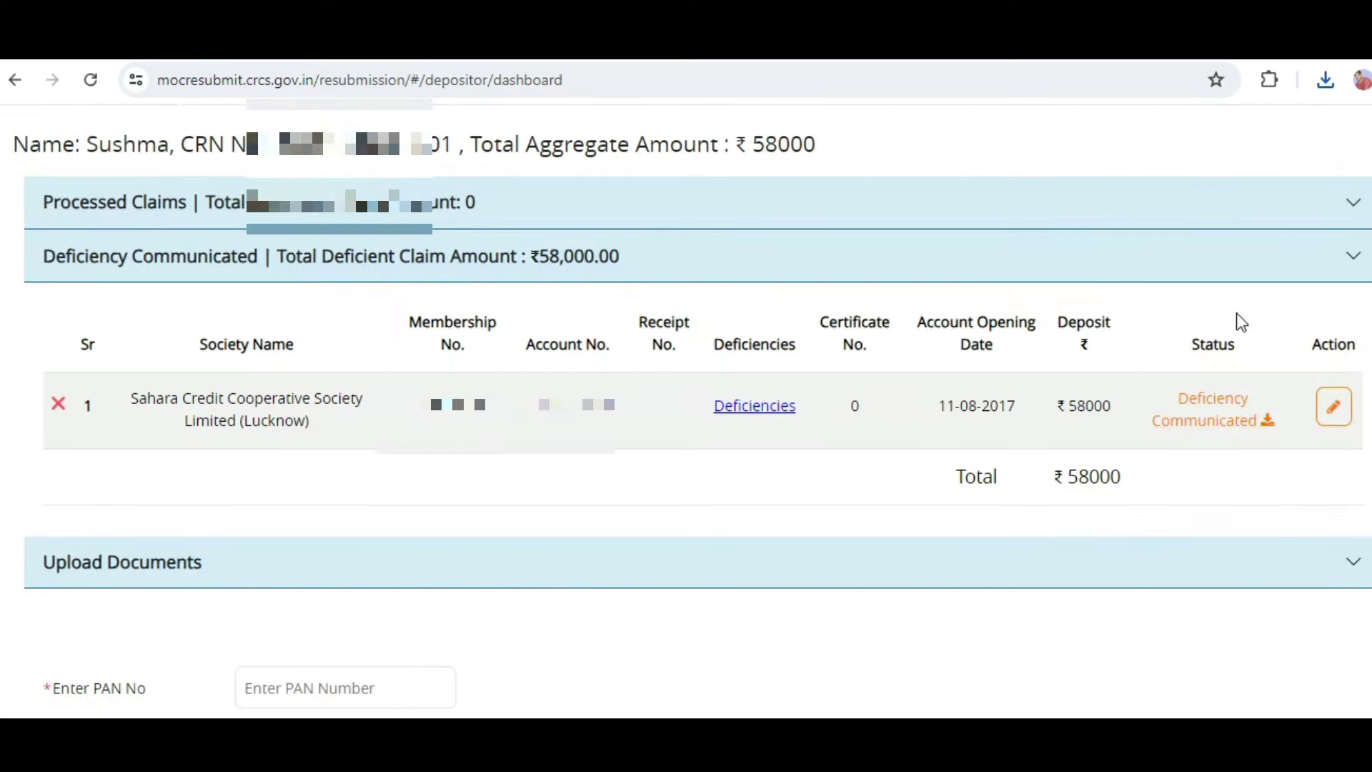
# Download the deficiency certificate PDF from the Deficiency Communicated status of the Sahara Credit Cooperative Society claim.
pyautogui.click(1243, 401)
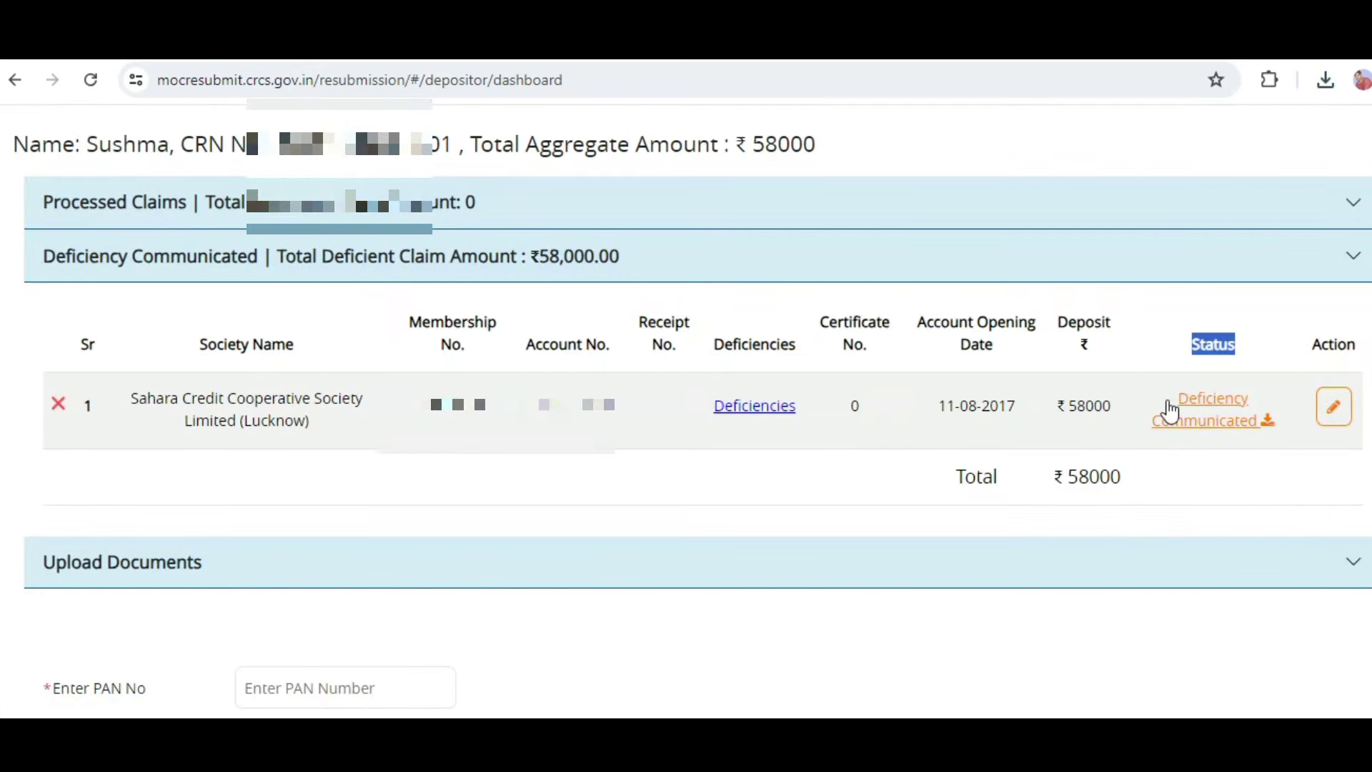
pyautogui.moveTo(1172, 408); pyautogui.dragTo(1255, 437)
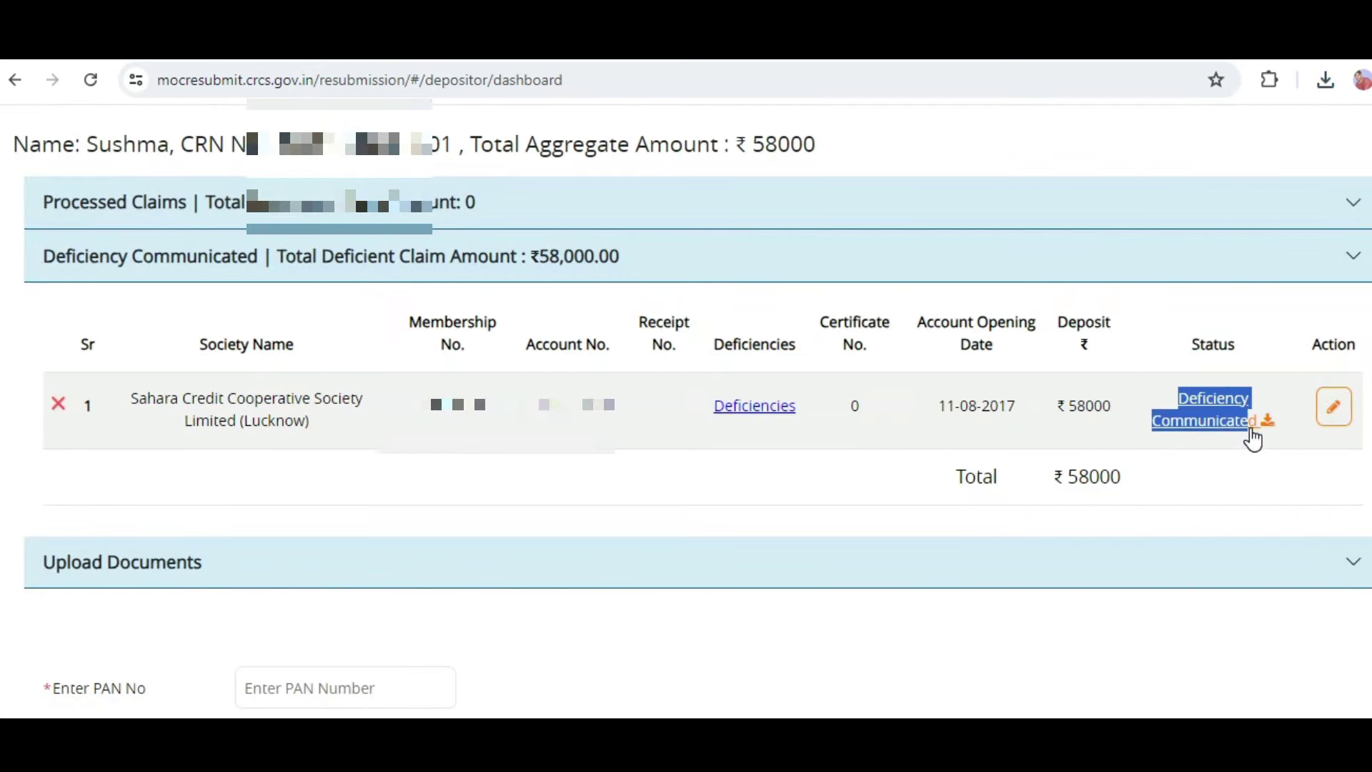
pyautogui.click(1259, 437)
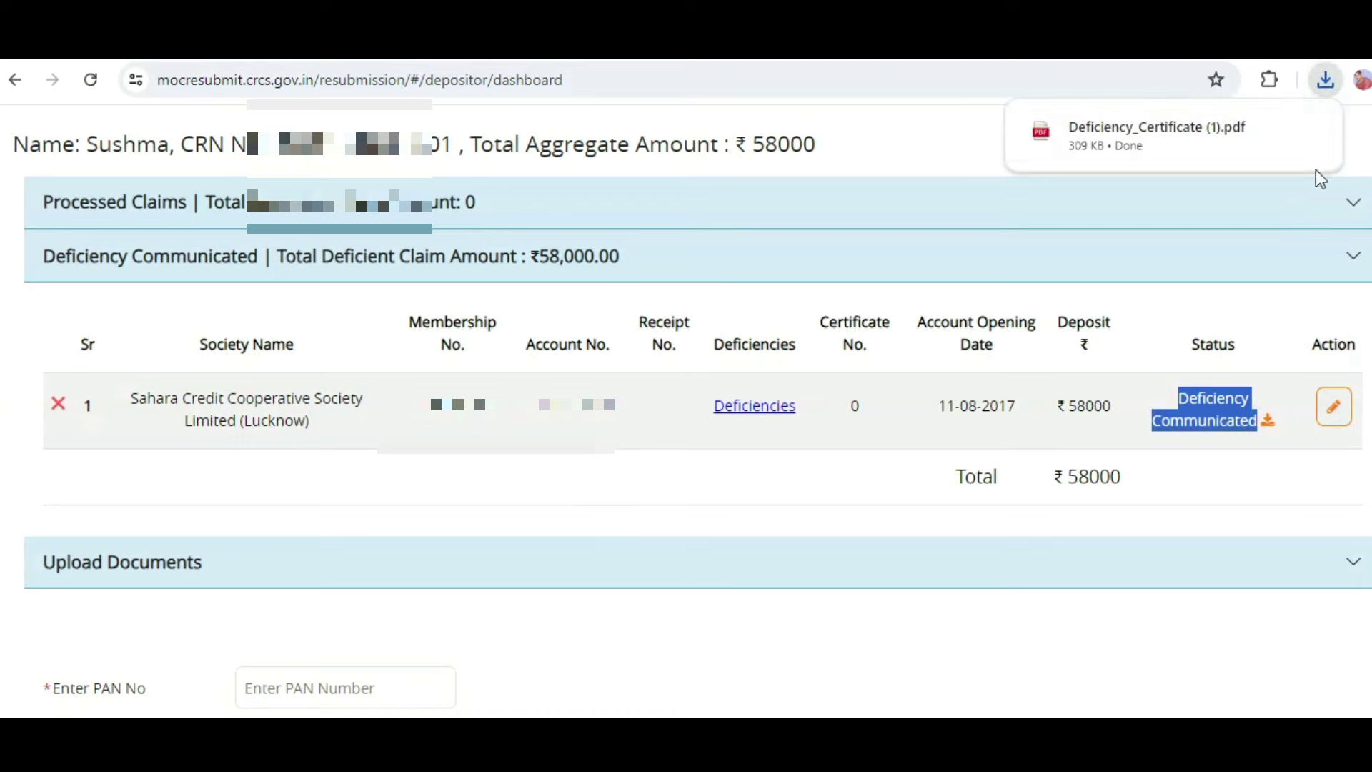
# Try to edit the Sahara Credit Cooperative Society claim, read the reasons given and dismiss the notice.
pyautogui.click(1336, 409)
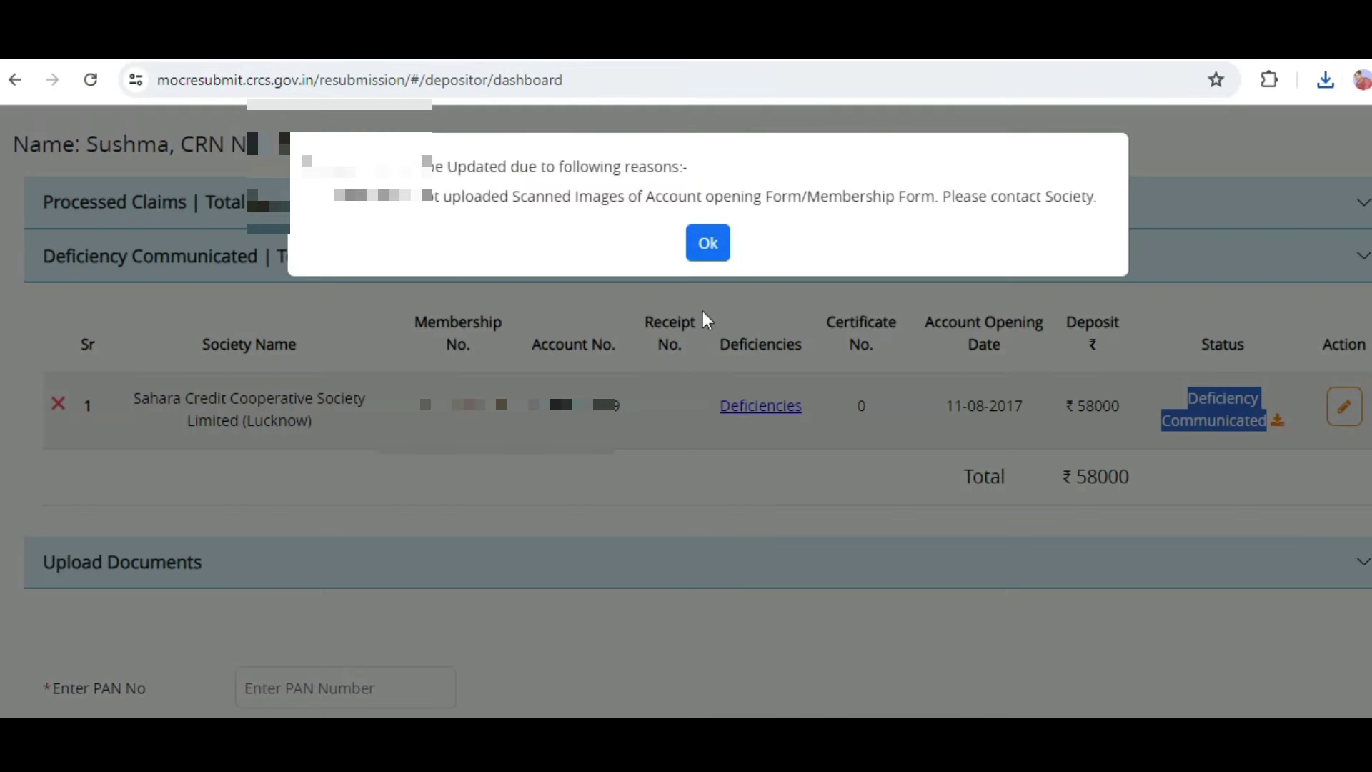
pyautogui.moveTo(345, 202); pyautogui.dragTo(1115, 210)
pyautogui.click(708, 243)
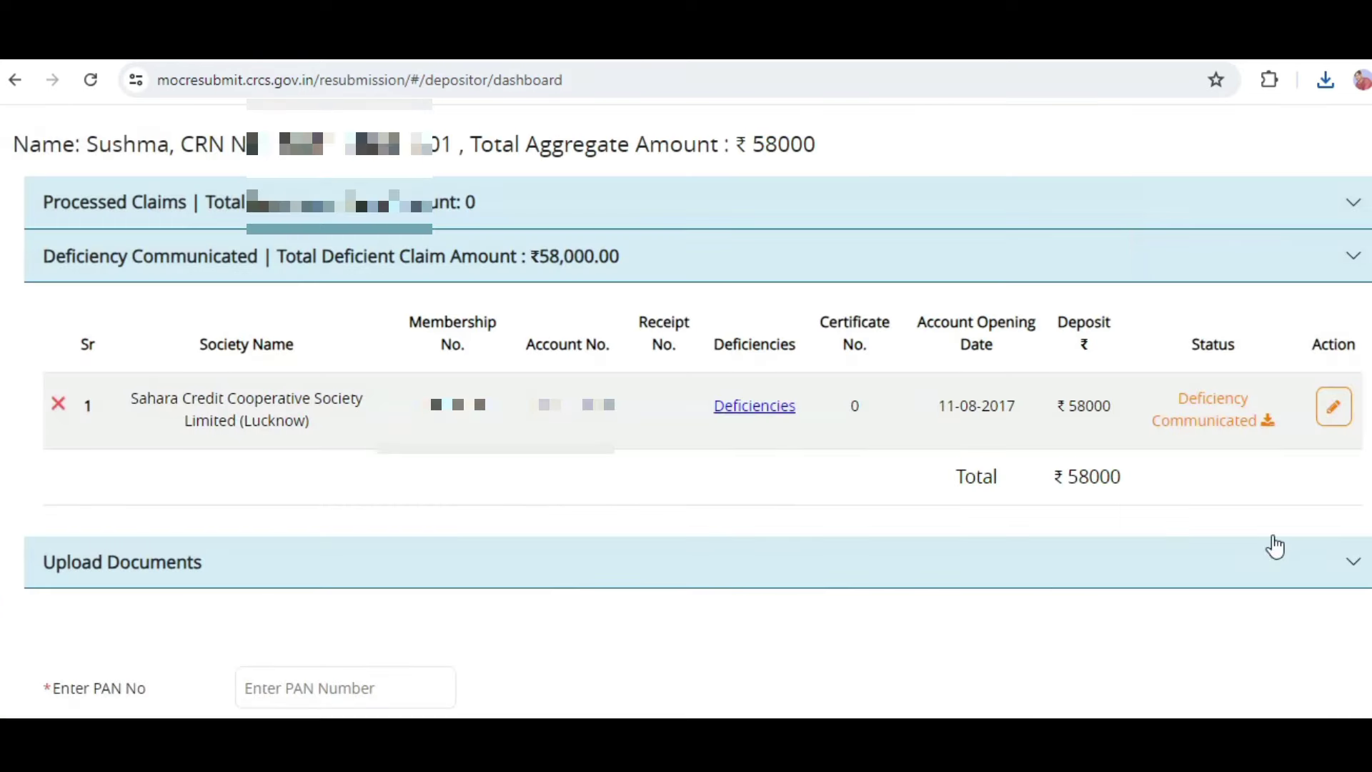
pyautogui.scroll(-2, 307, 586)
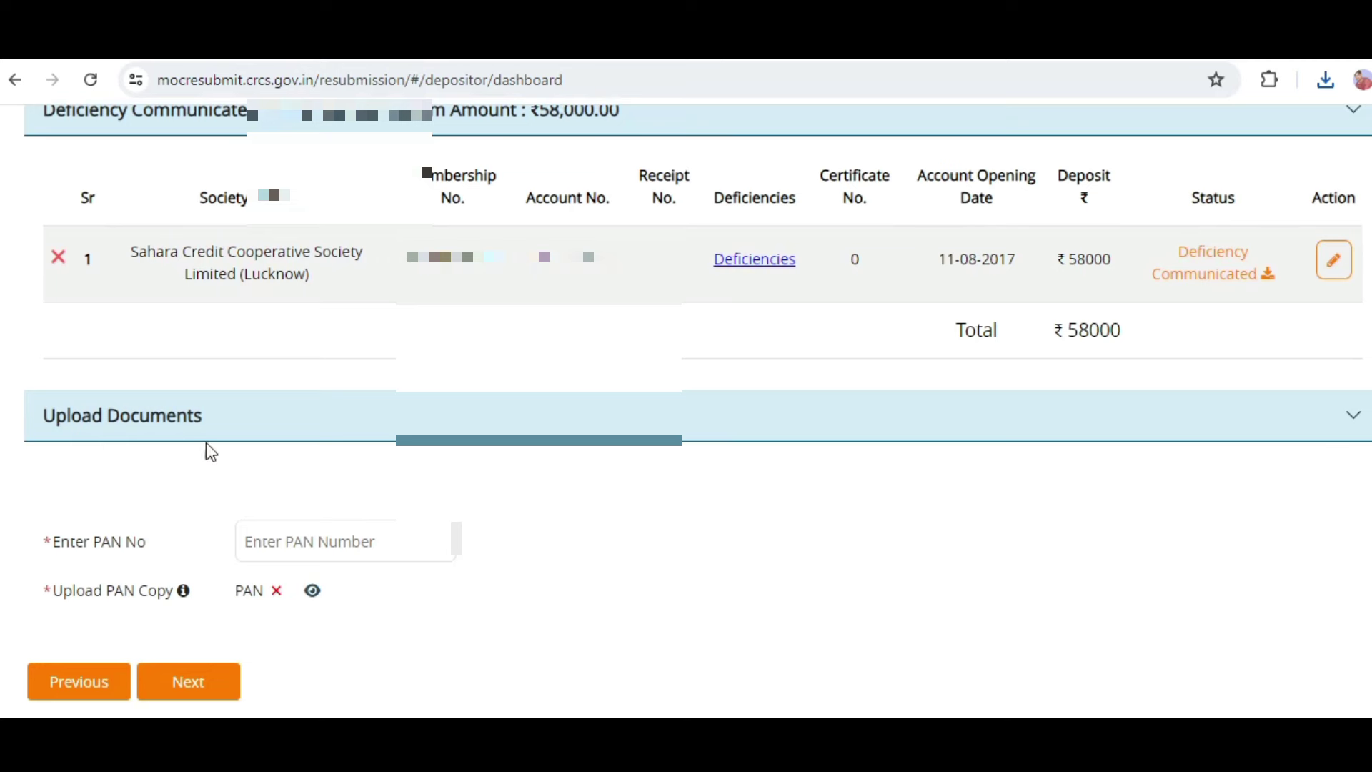
# Review the PAN number and PAN copy fields under Upload Documents and try to view the uploaded PAN copy.
pyautogui.scroll(1, 190, 664)
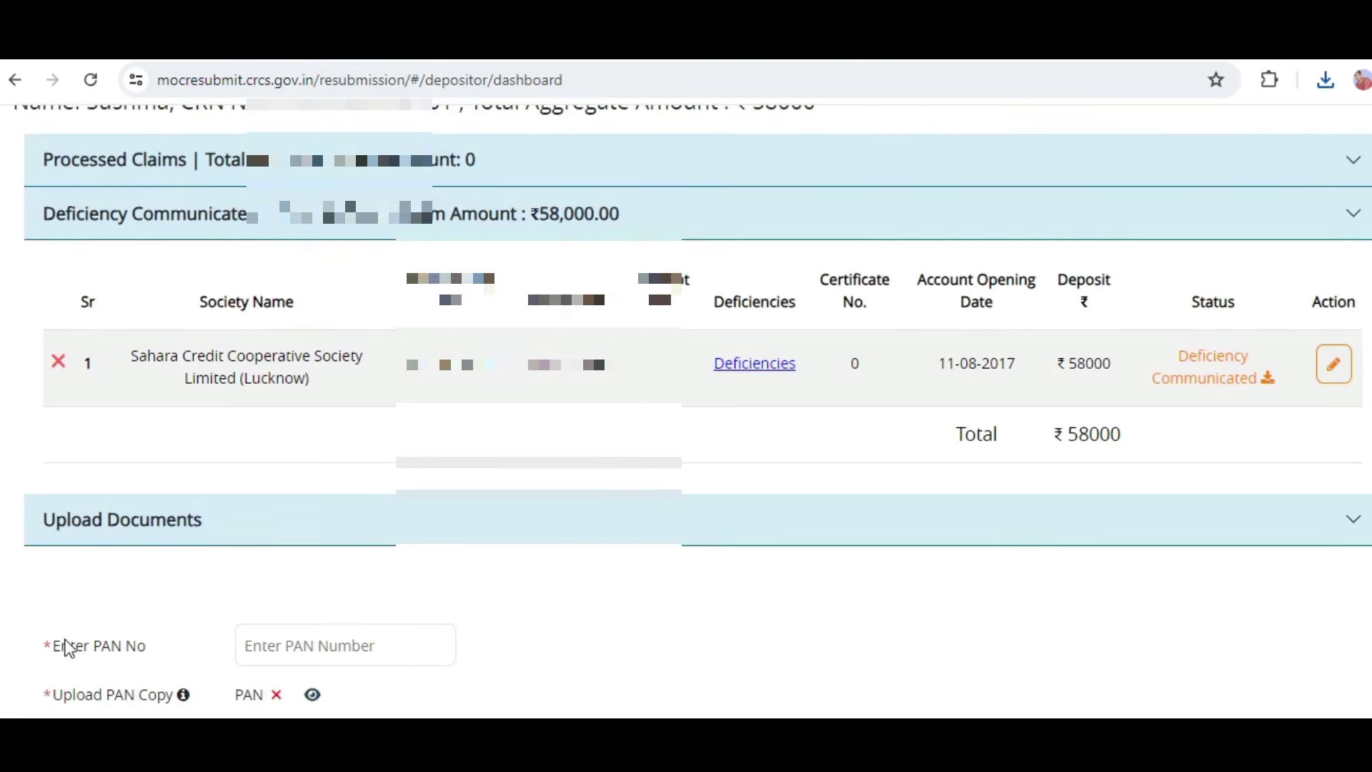
pyautogui.moveTo(57, 647); pyautogui.dragTo(135, 646)
pyautogui.click(346, 648)
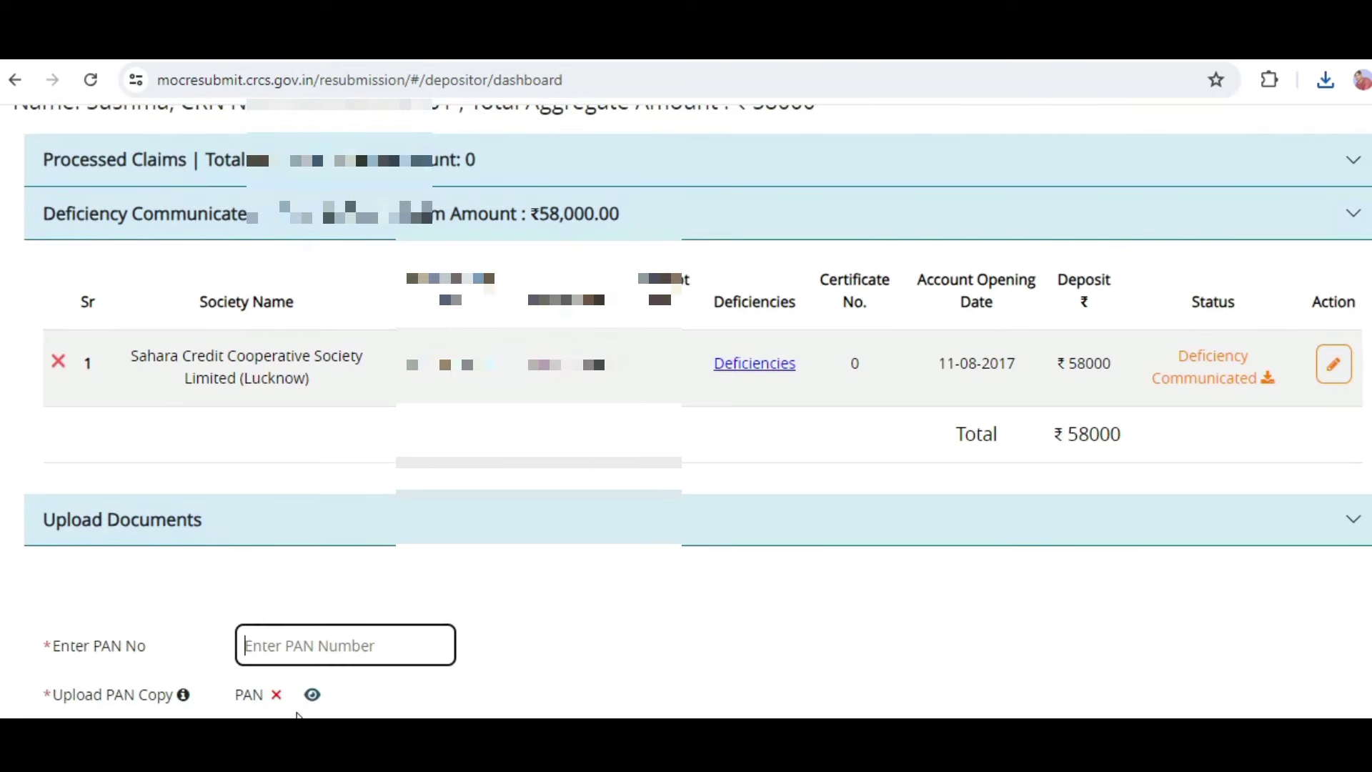
pyautogui.moveTo(64, 697); pyautogui.dragTo(149, 699)
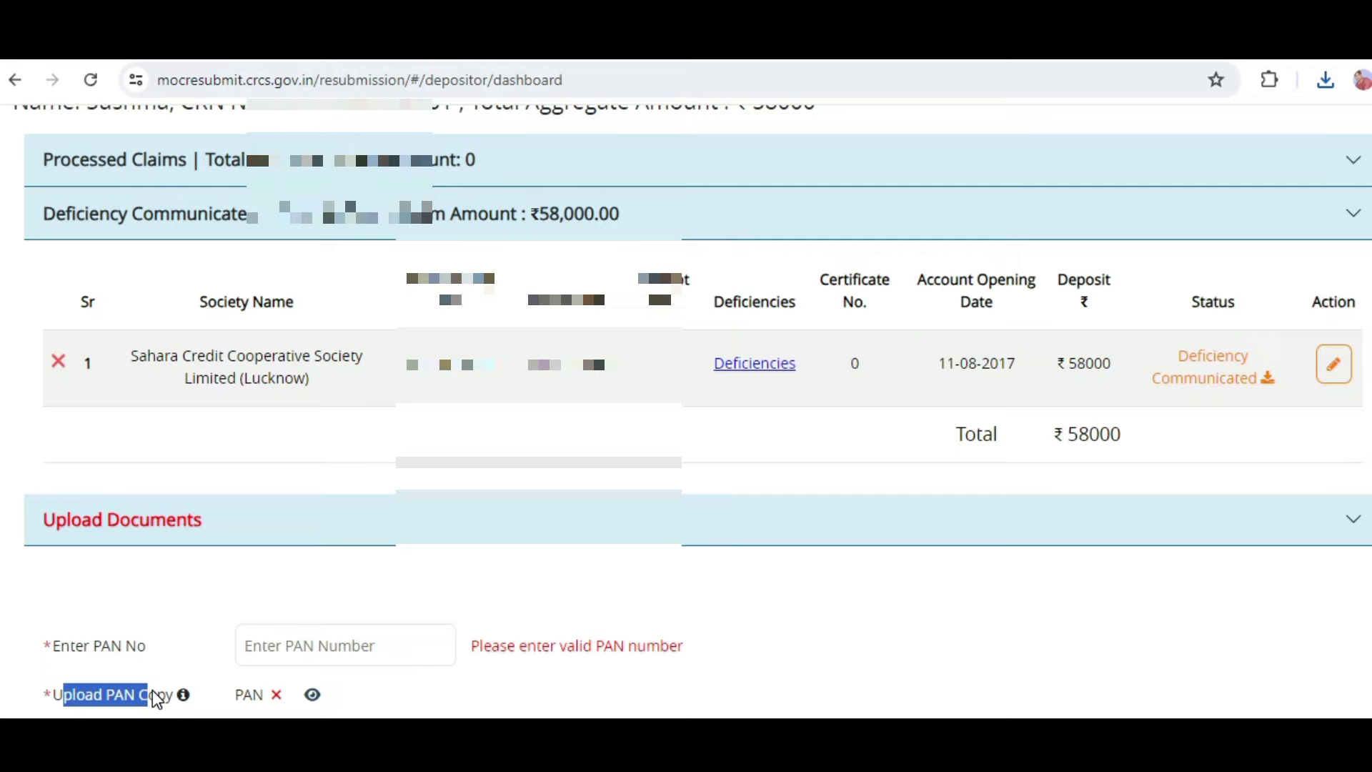
pyautogui.click(312, 696)
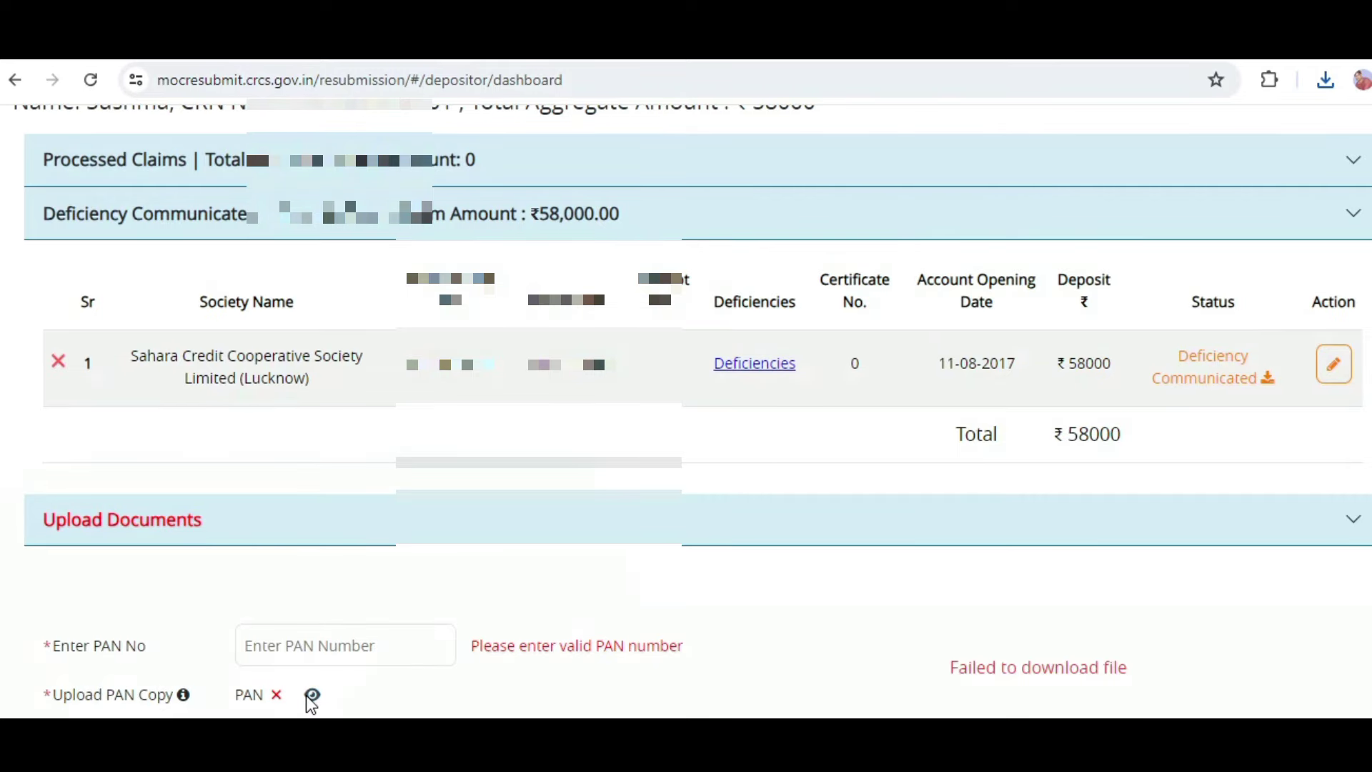
# Try to continue from Claim Details to the following resubmission stage, read the notice and dismiss it.
pyautogui.scroll(-1, 359, 633)
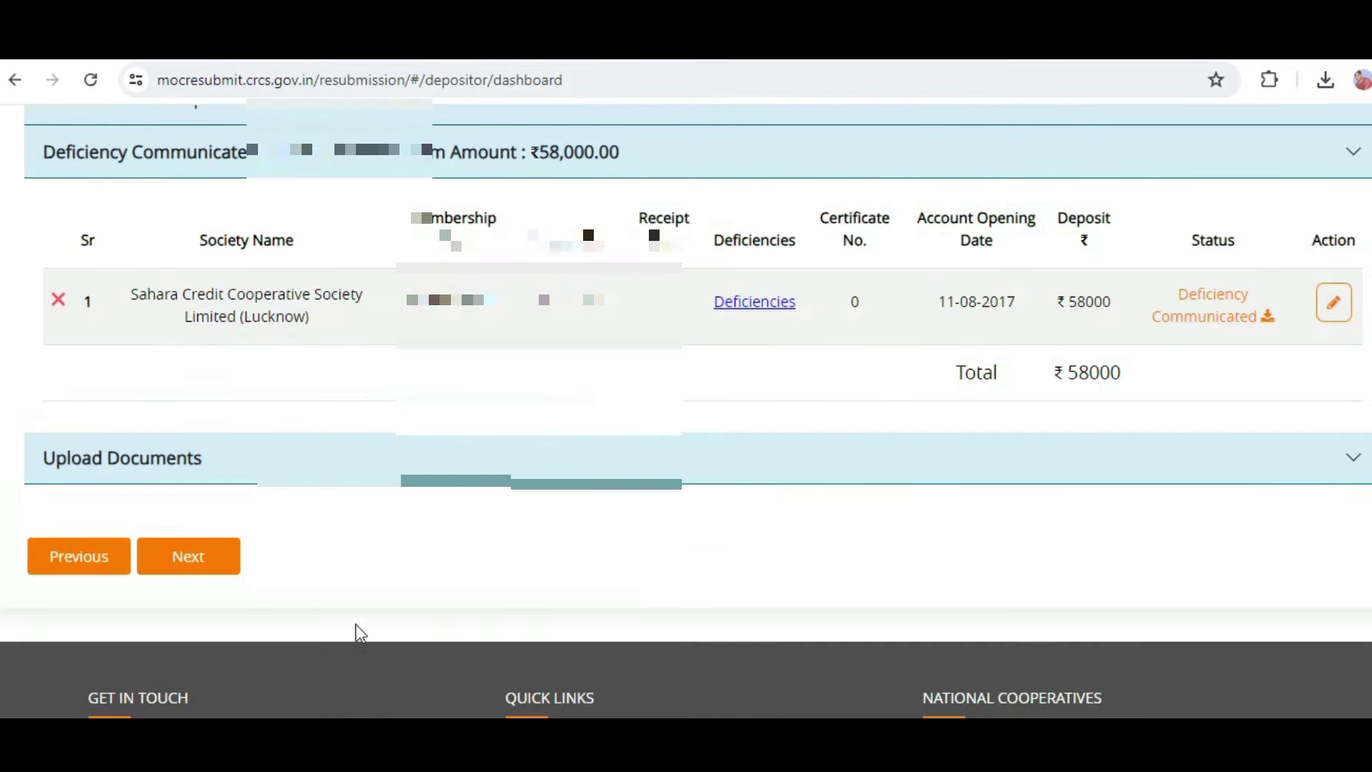
pyautogui.click(189, 557)
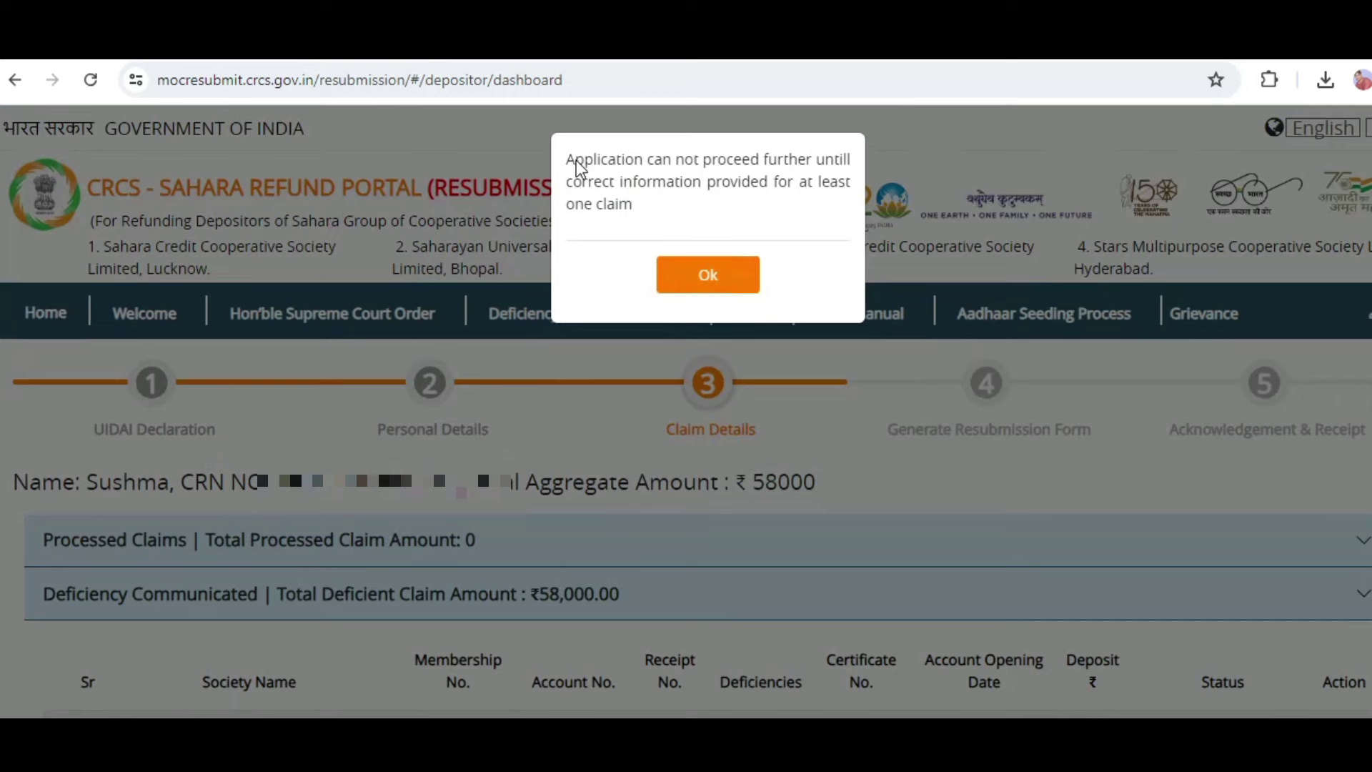
pyautogui.moveTo(576, 161); pyautogui.dragTo(643, 163)
pyautogui.moveTo(800, 166); pyautogui.dragTo(546, 208)
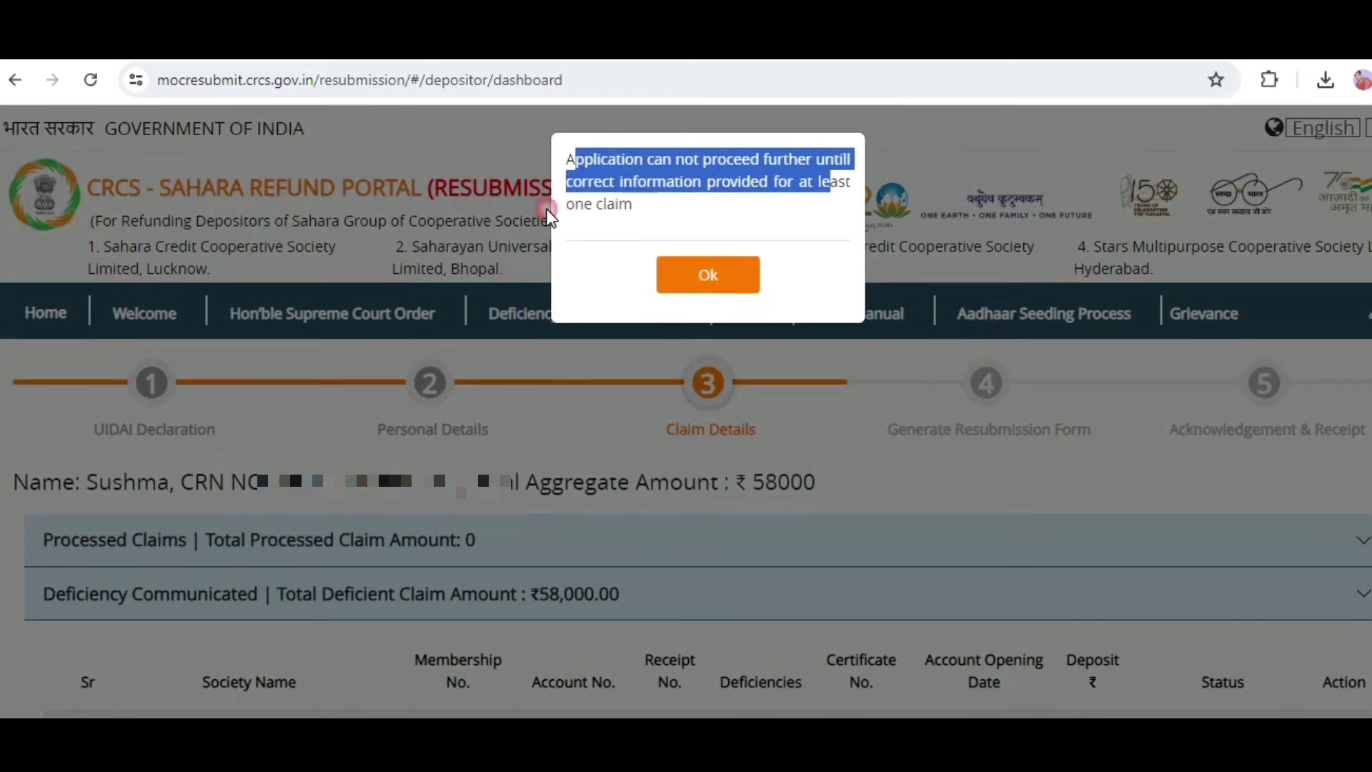
pyautogui.click(792, 209)
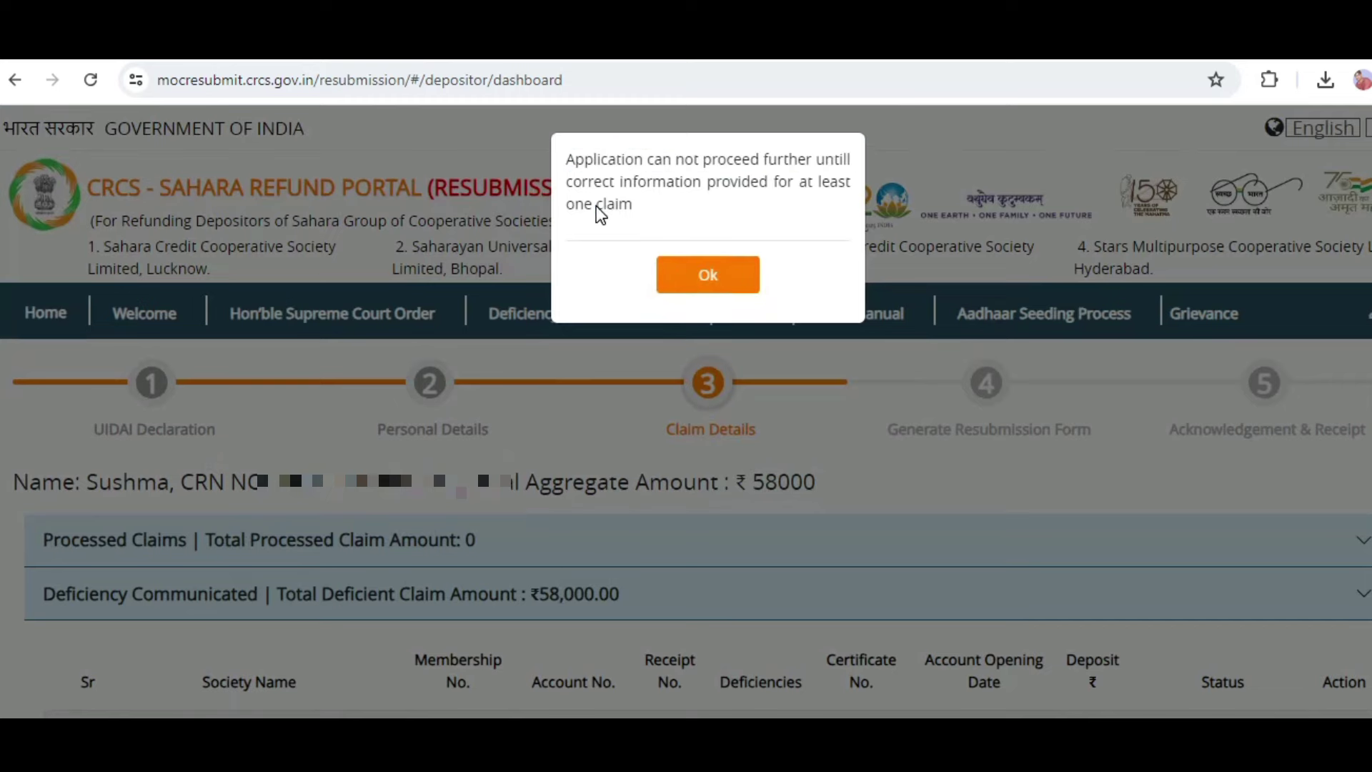
pyautogui.click(698, 285)
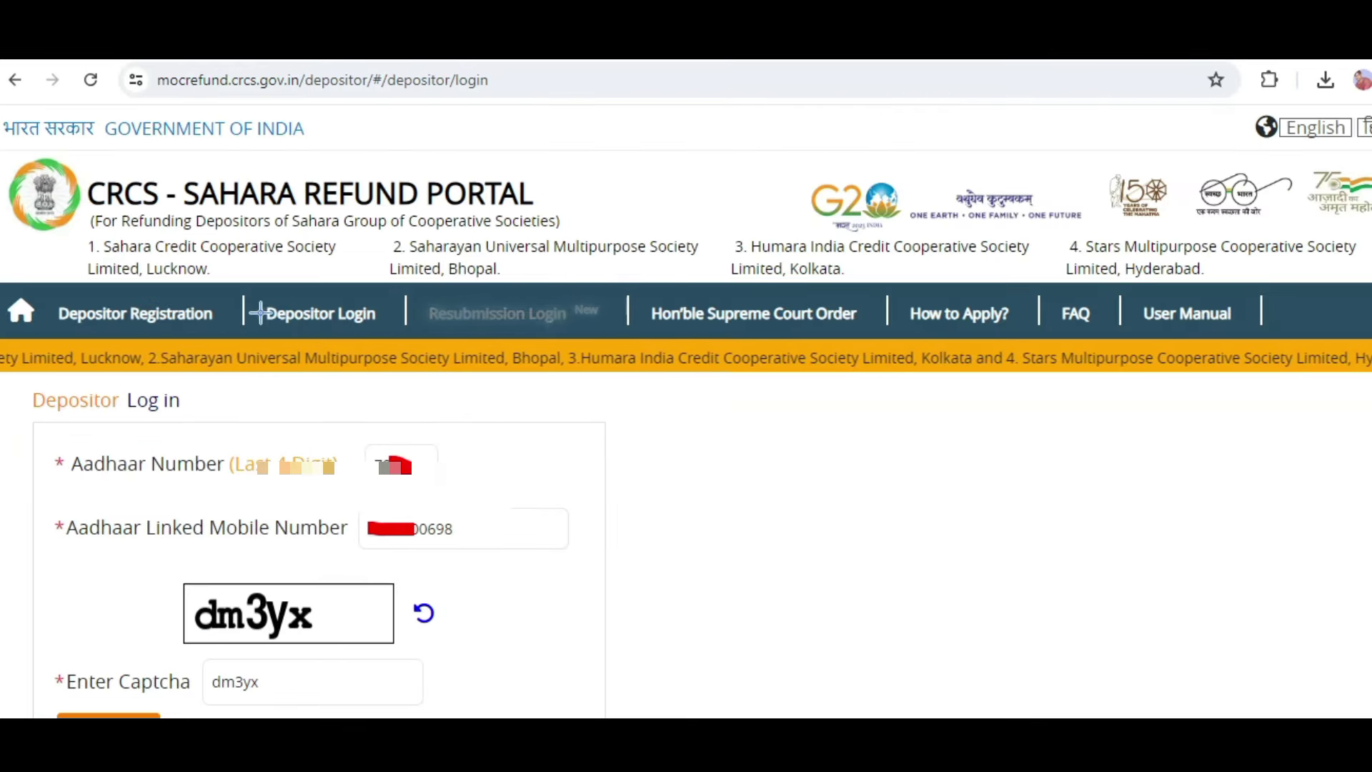
pyautogui.moveTo(348, 285)
pyautogui.mouseDown()
pyautogui.moveTo(243, 343)
pyautogui.moveTo(318, 269)
pyautogui.mouseUp()
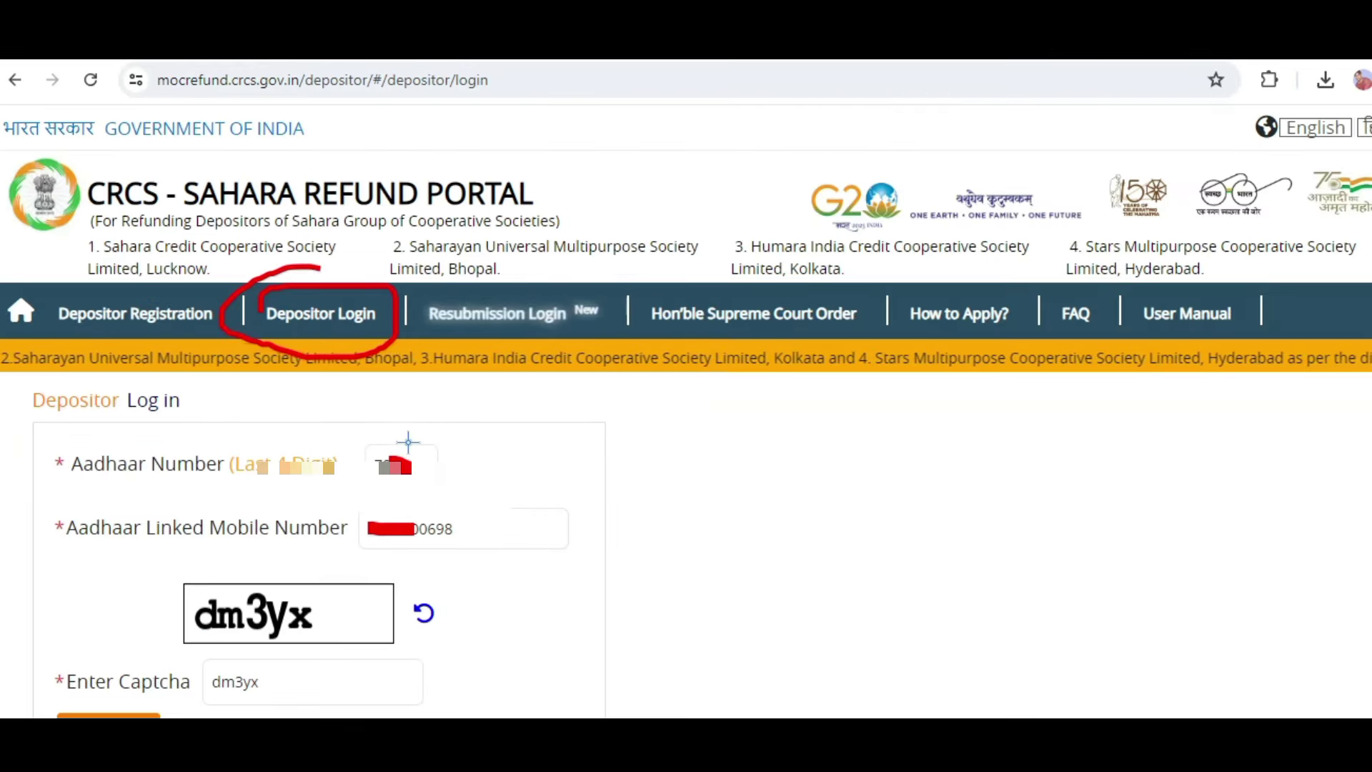
pyautogui.moveTo(112, 480)
pyautogui.mouseDown()
pyautogui.moveTo(325, 481)
pyautogui.moveTo(389, 432)
pyautogui.moveTo(545, 441)
pyautogui.mouseUp()
pyautogui.moveTo(95, 551); pyautogui.dragTo(327, 541)
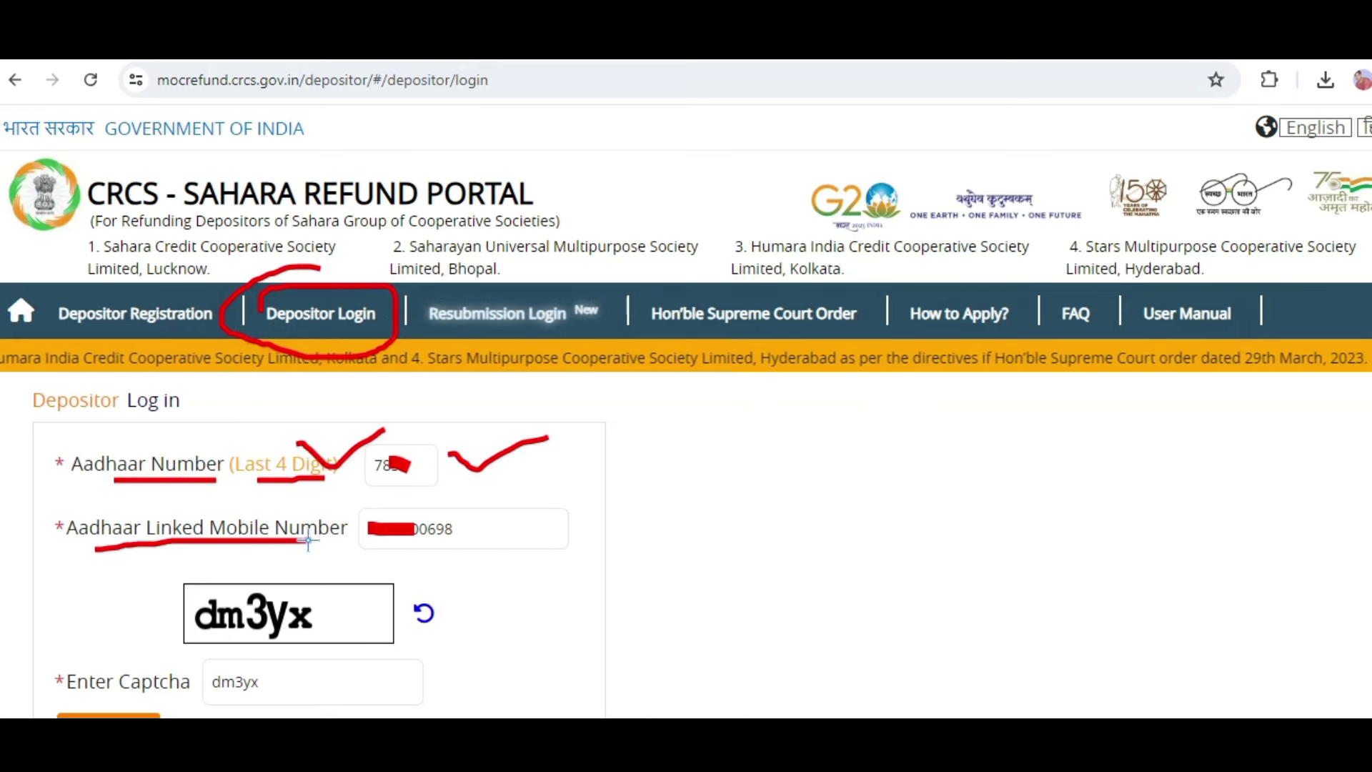
pyautogui.moveTo(473, 519); pyautogui.dragTo(522, 496)
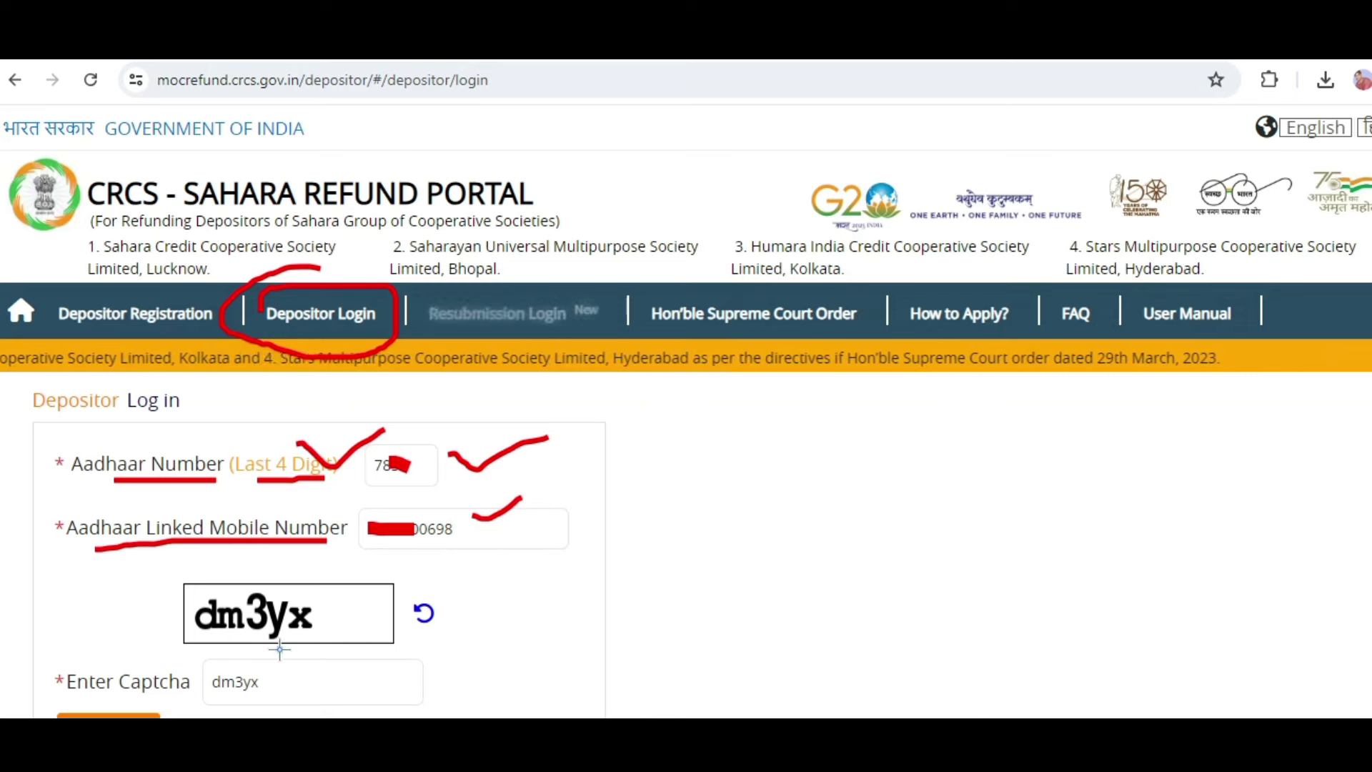
pyautogui.moveTo(227, 651); pyautogui.dragTo(328, 645)
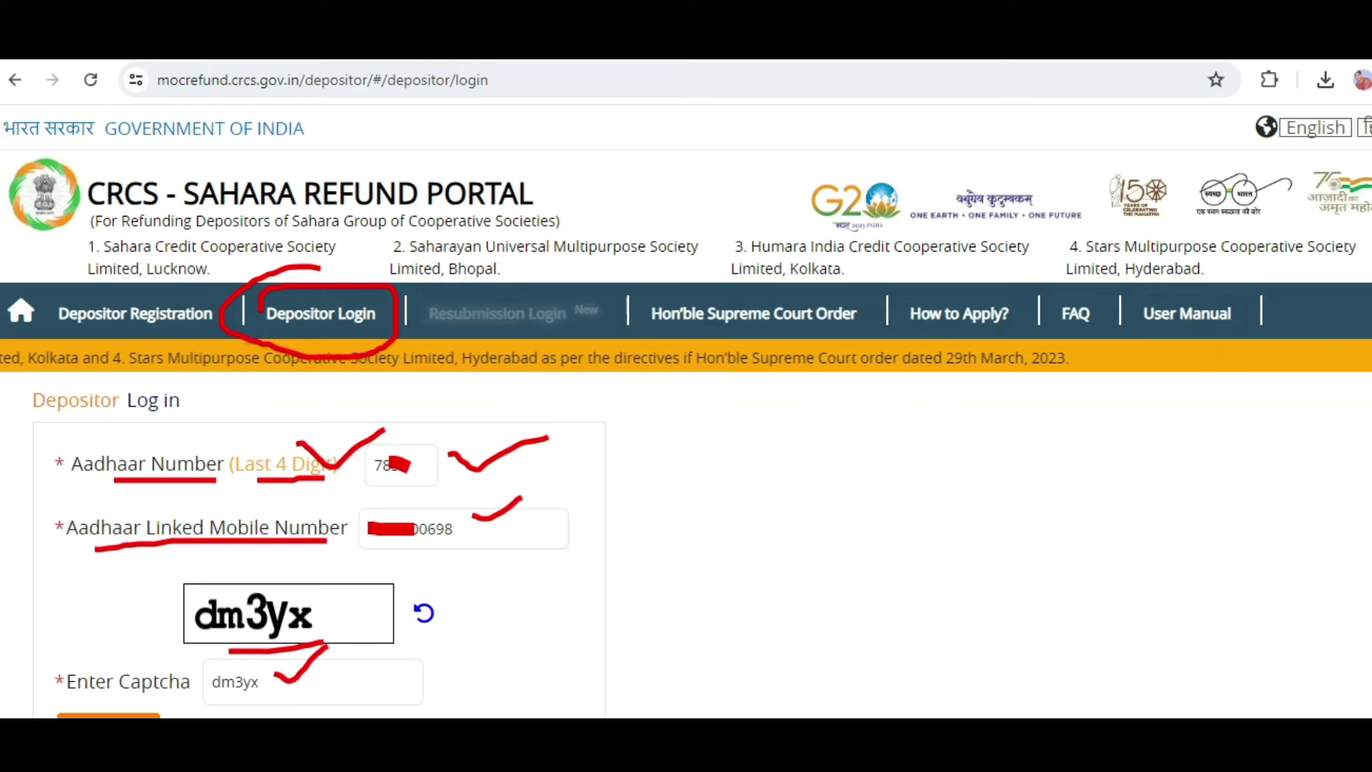
pyautogui.moveTo(123, 716)
pyautogui.mouseDown()
pyautogui.moveTo(158, 714)
pyautogui.moveTo(185, 651)
pyautogui.mouseUp()
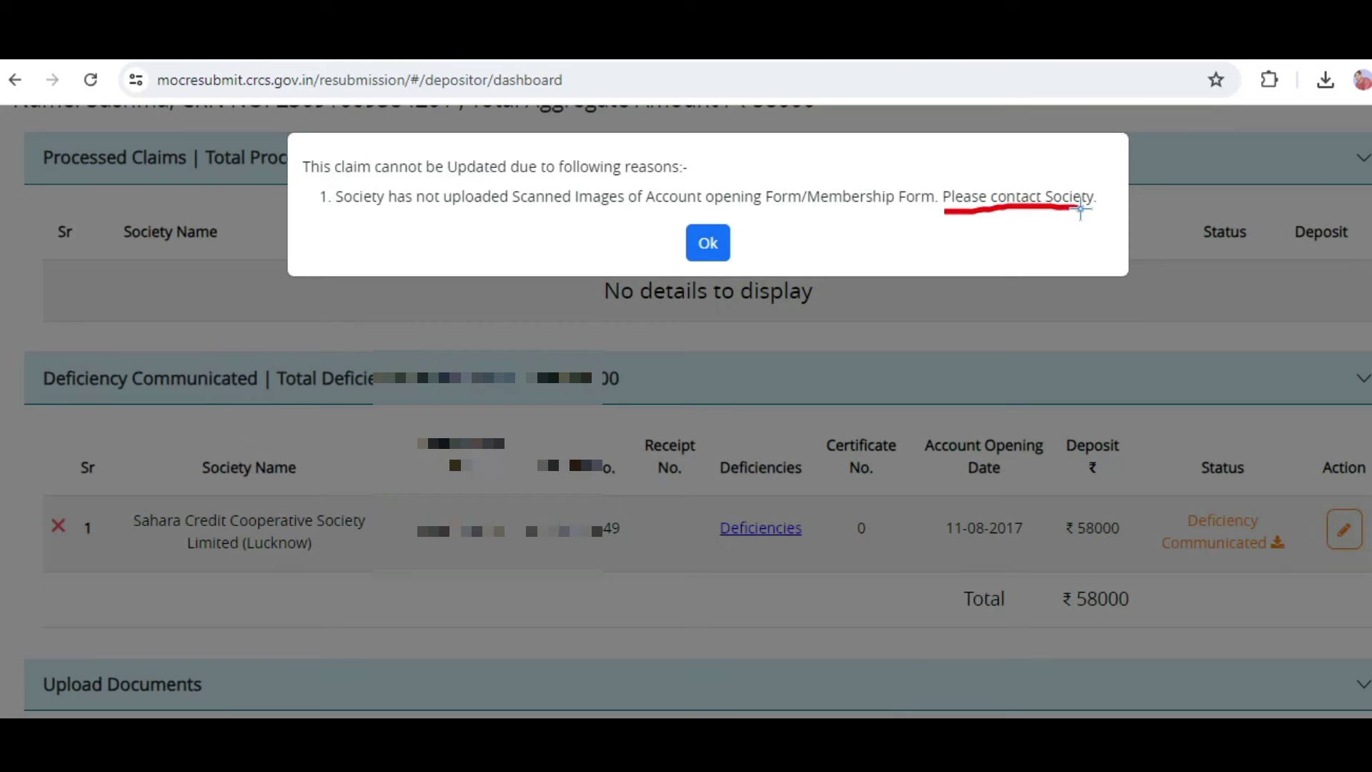
pyautogui.moveTo(986, 236); pyautogui.dragTo(1104, 223)
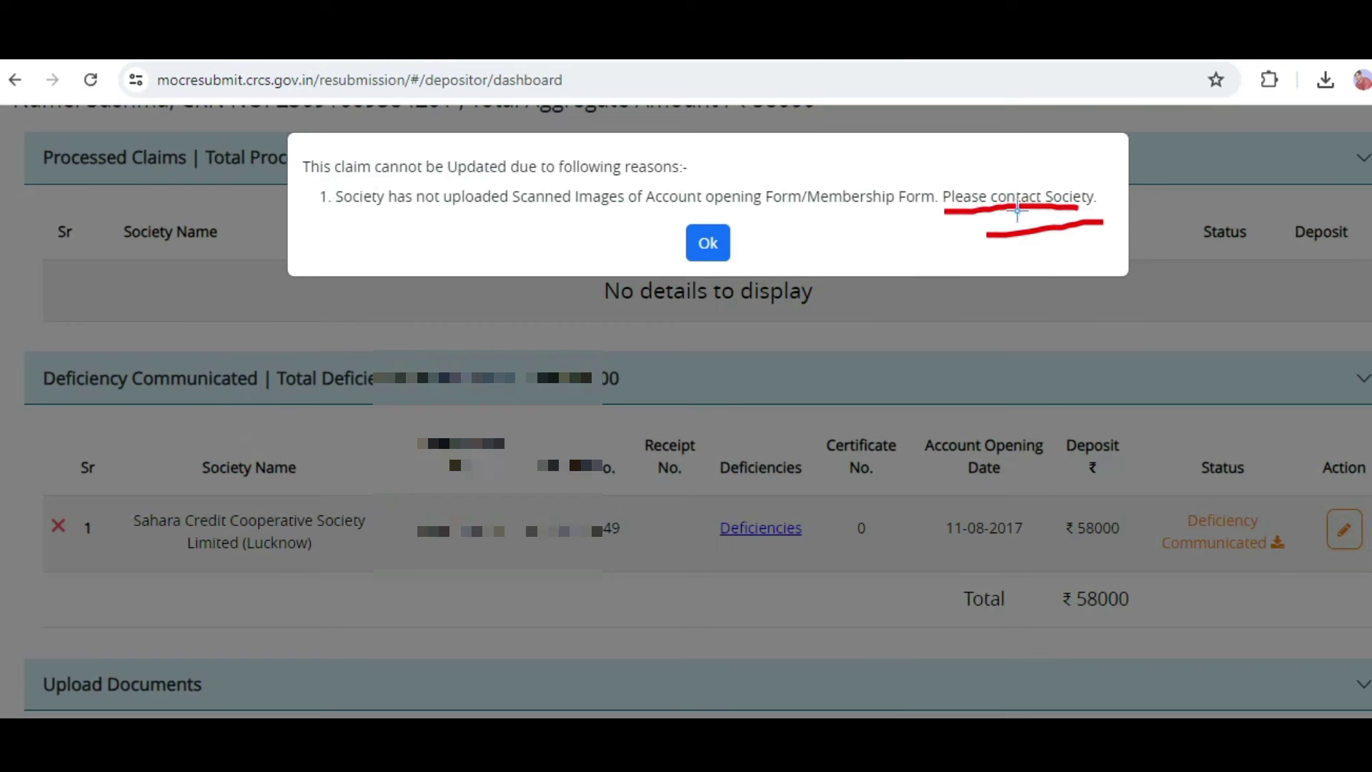
pyautogui.moveTo(924, 176)
pyautogui.mouseDown()
pyautogui.moveTo(1129, 166)
pyautogui.moveTo(973, 276)
pyautogui.moveTo(933, 151)
pyautogui.moveTo(1039, 170)
pyautogui.mouseUp()
pyautogui.moveTo(921, 185)
pyautogui.mouseDown()
pyautogui.moveTo(1136, 226)
pyautogui.moveTo(1047, 123)
pyautogui.mouseUp()
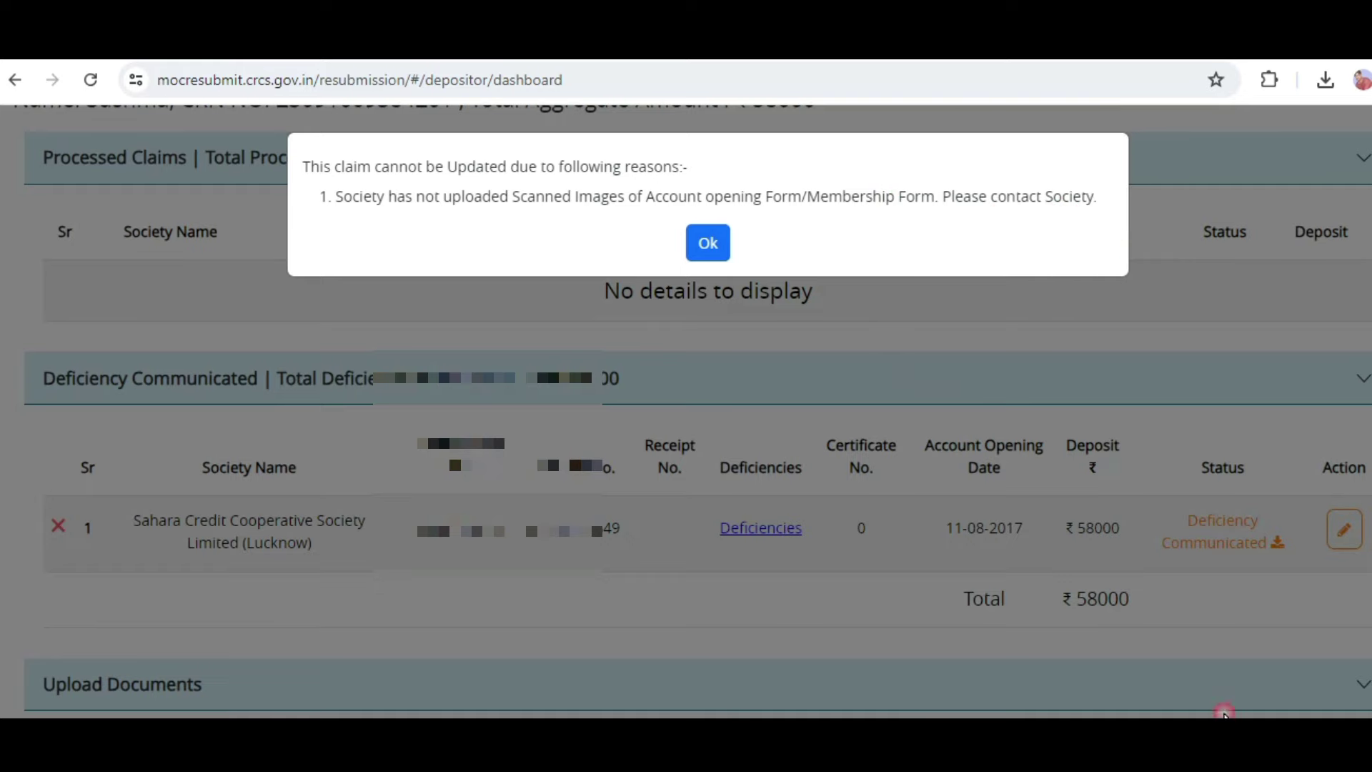
# Dismiss the claim update notice, collapse the Deficiency Communicated section and check the PAN fields under Upload Documents.
pyautogui.click(708, 243)
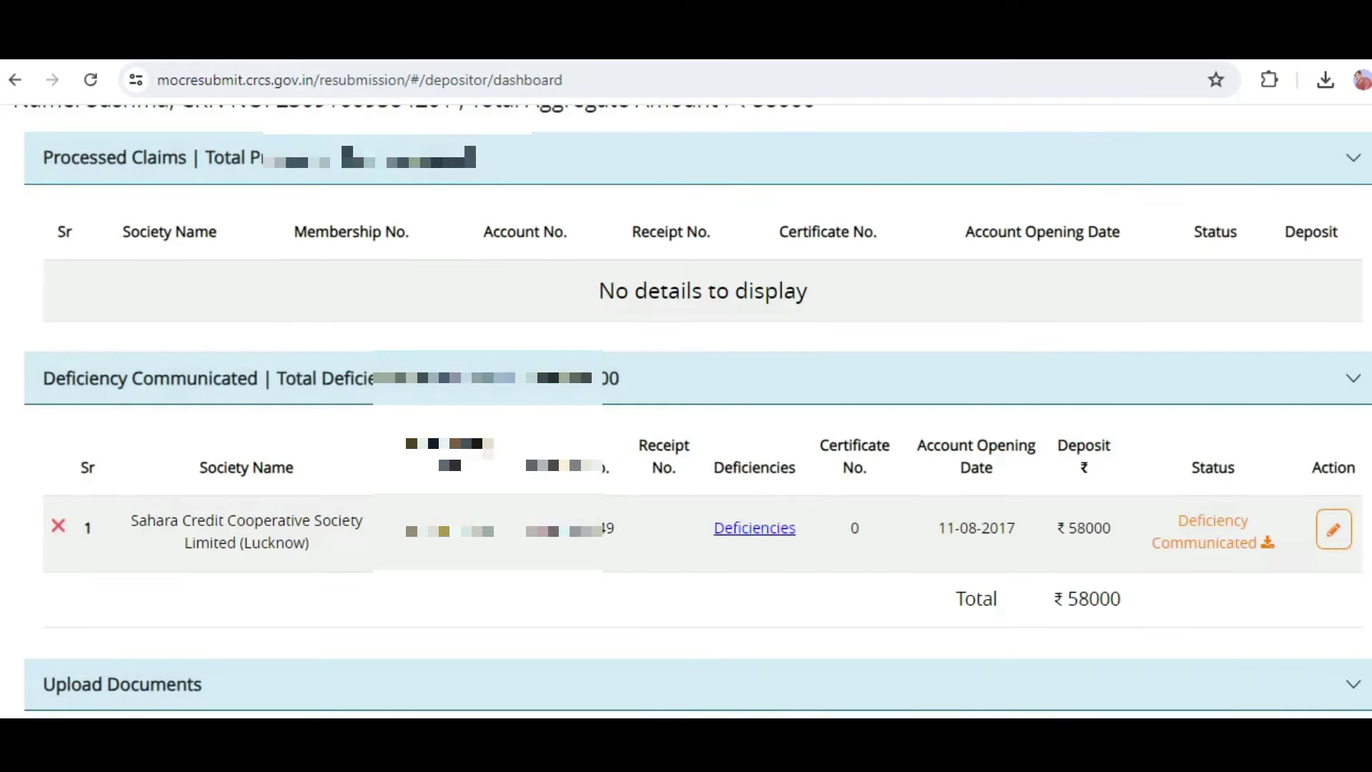
pyautogui.scroll(-1, 750, 429)
pyautogui.scroll(2, 602, 339)
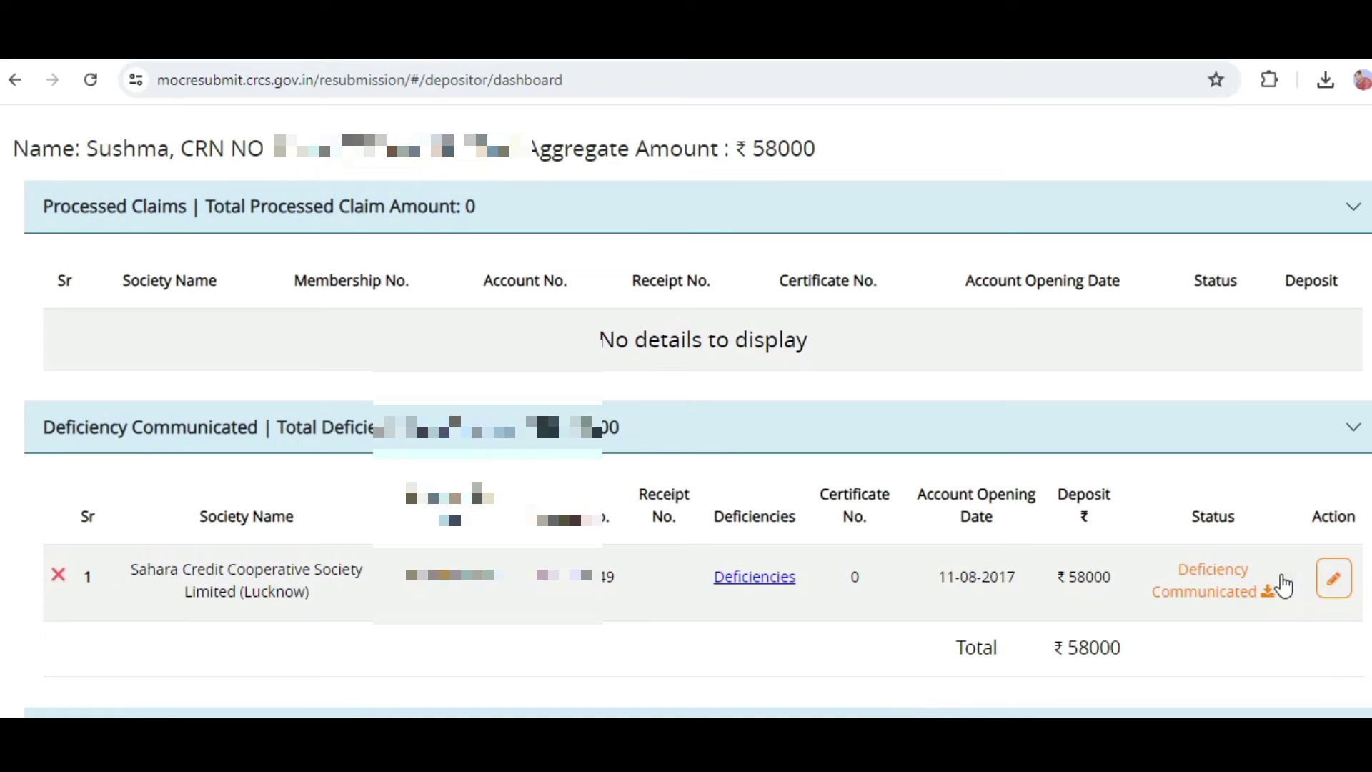
pyautogui.click(432, 437)
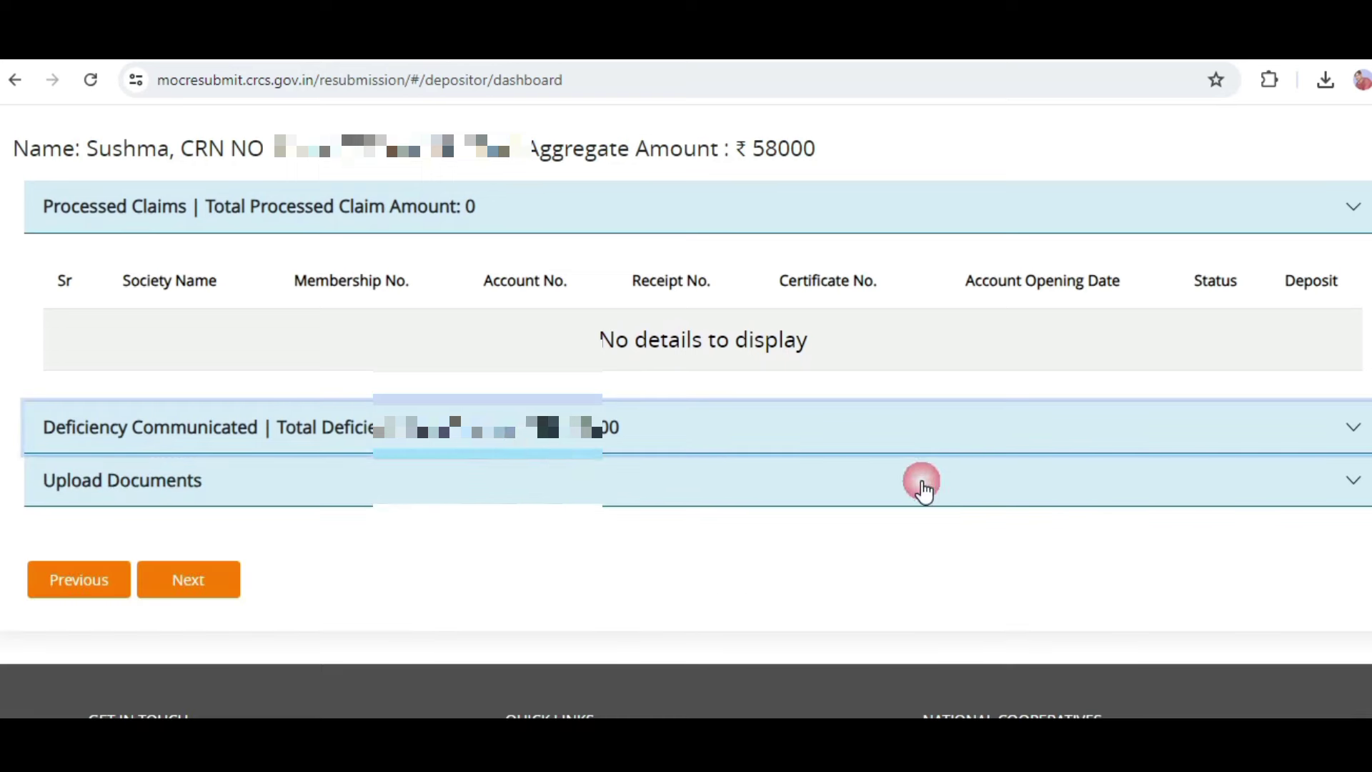
pyautogui.click(475, 495)
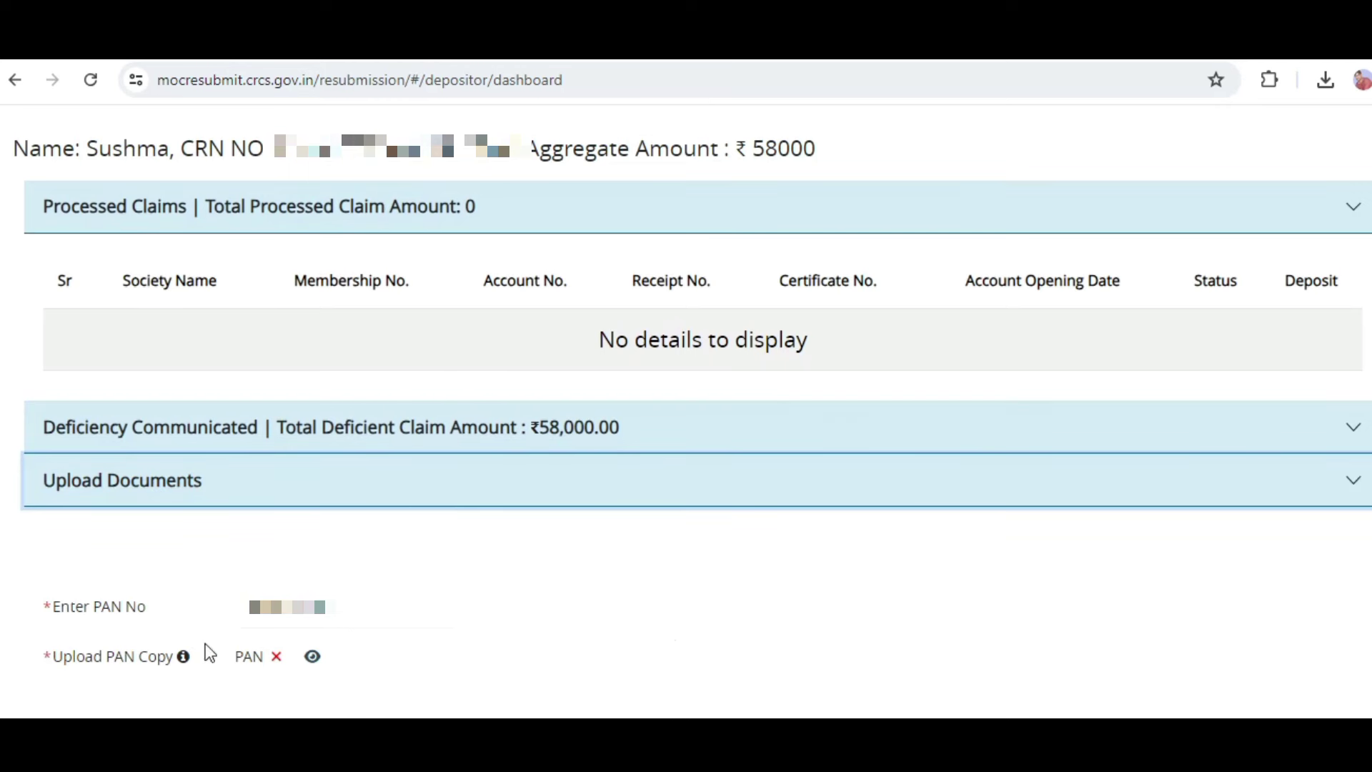
pyautogui.click(1350, 484)
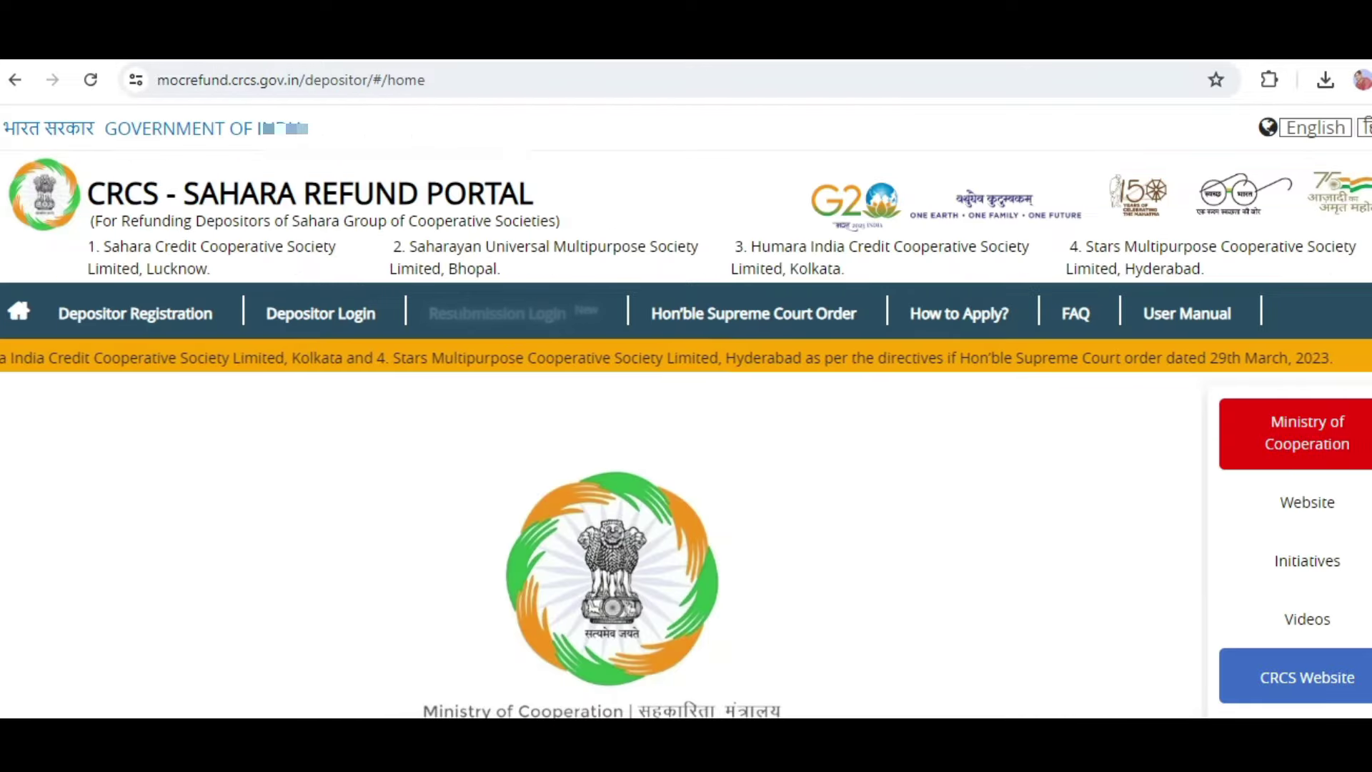
# Examine the refund portal home page text on filing claims, including the society's toll-free numbers for technical problems.
pyautogui.scroll(-4, 947, 458)
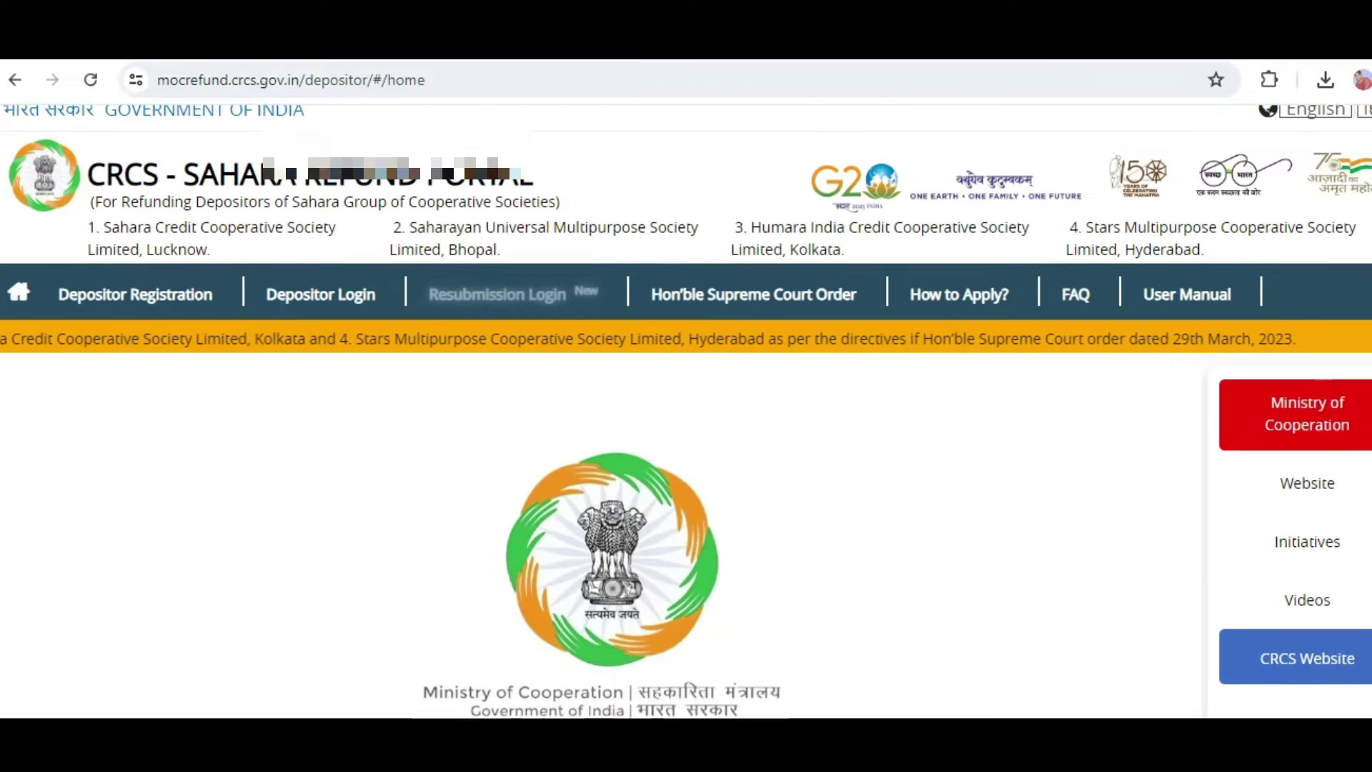
pyautogui.scroll(-15, 686, 390)
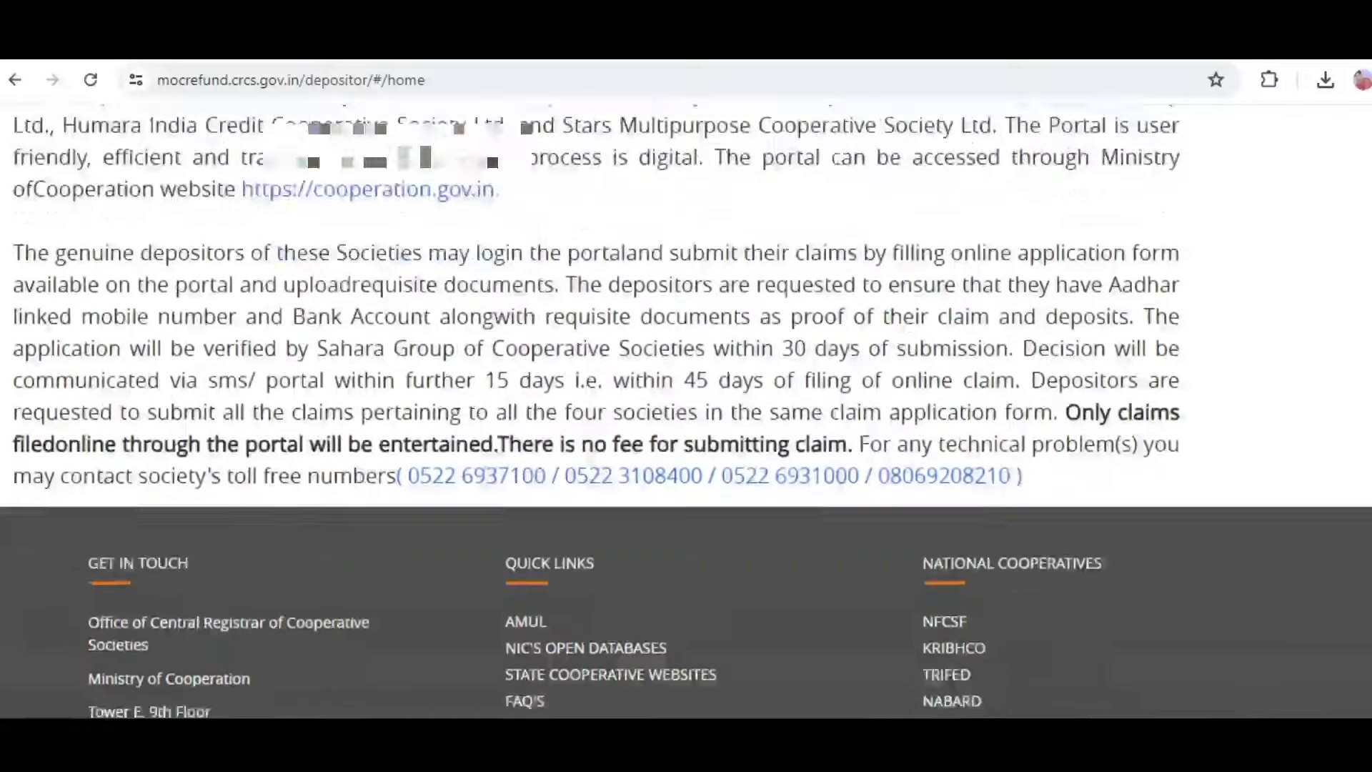
pyautogui.scroll(1, 842, 527)
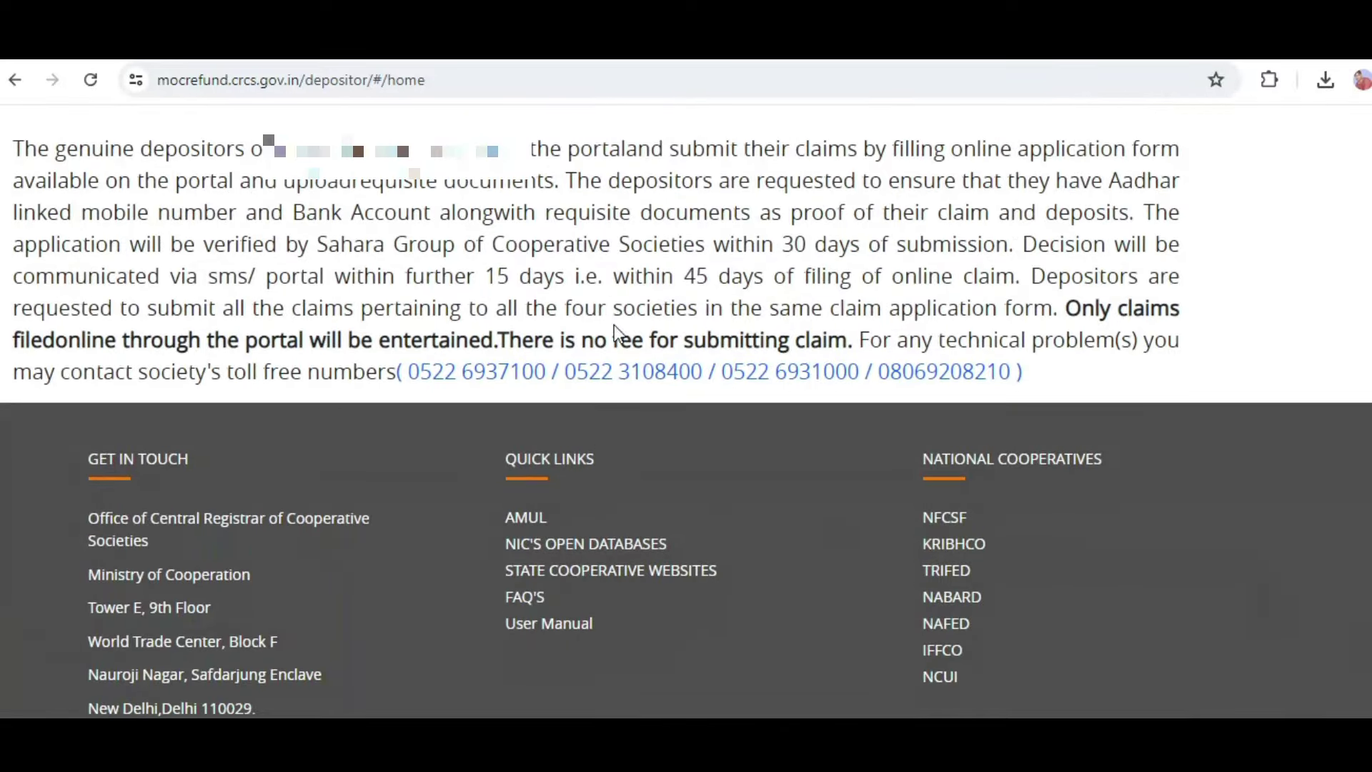
pyautogui.moveTo(1060, 308); pyautogui.dragTo(1095, 308)
pyautogui.moveTo(20, 342); pyautogui.dragTo(1113, 342)
pyautogui.click(992, 364)
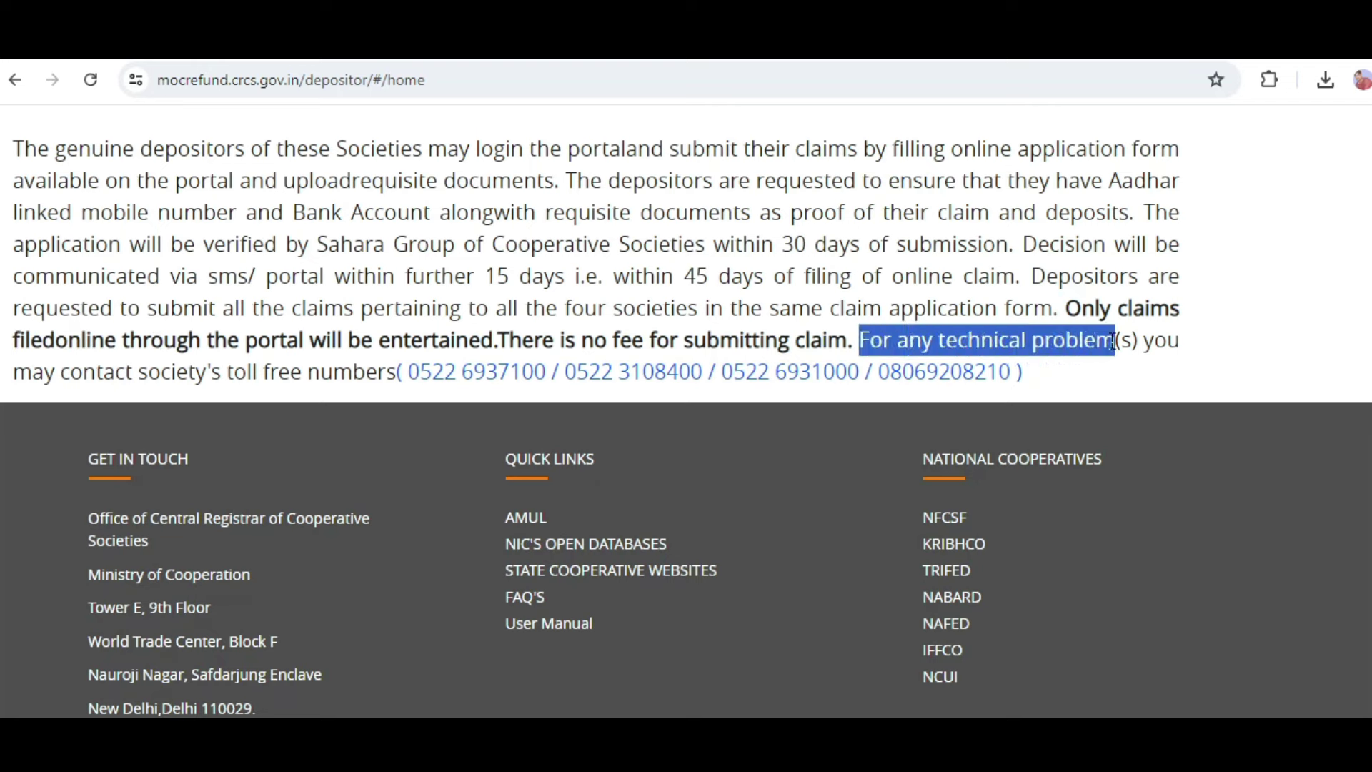
pyautogui.moveTo(14, 372); pyautogui.dragTo(379, 376)
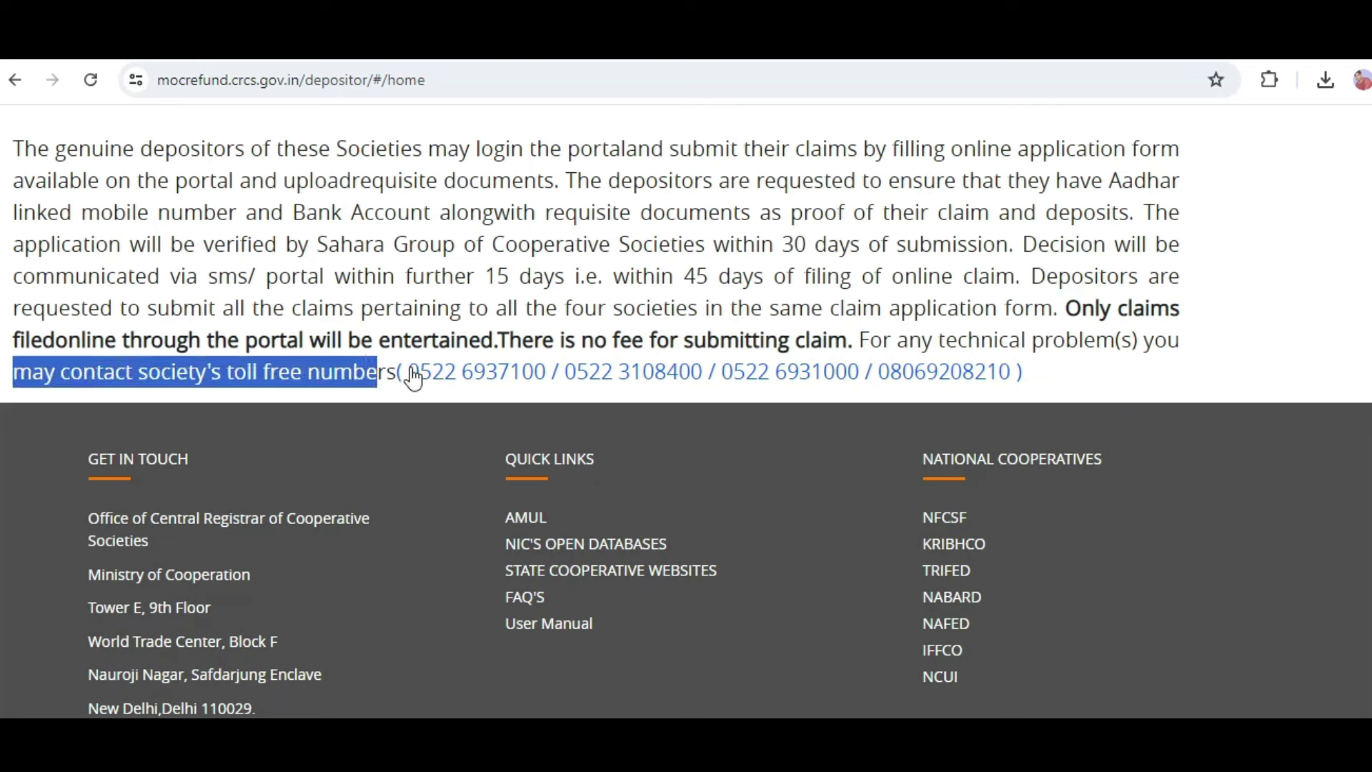
pyautogui.click(459, 374)
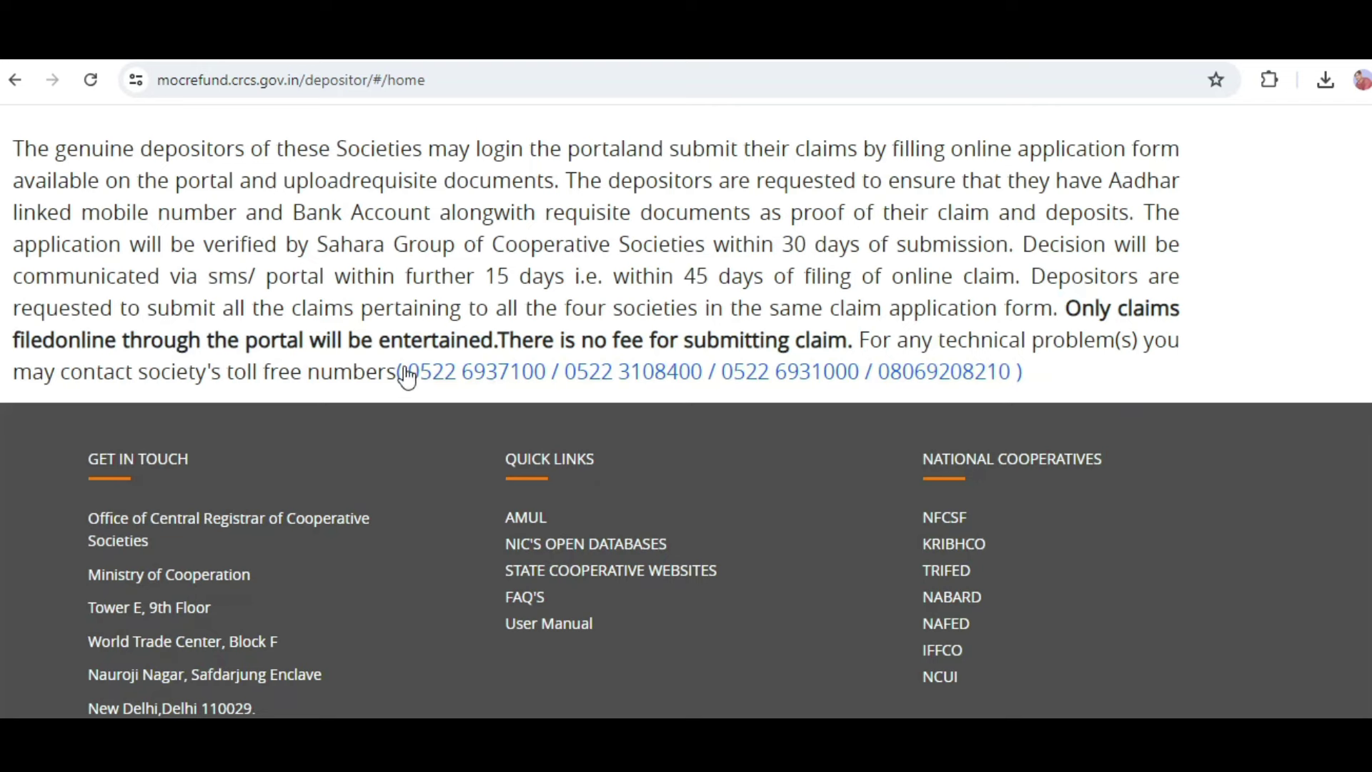
pyautogui.moveTo(398, 372); pyautogui.dragTo(1093, 432)
pyautogui.click(1109, 386)
pyautogui.scroll(8, 686, 411)
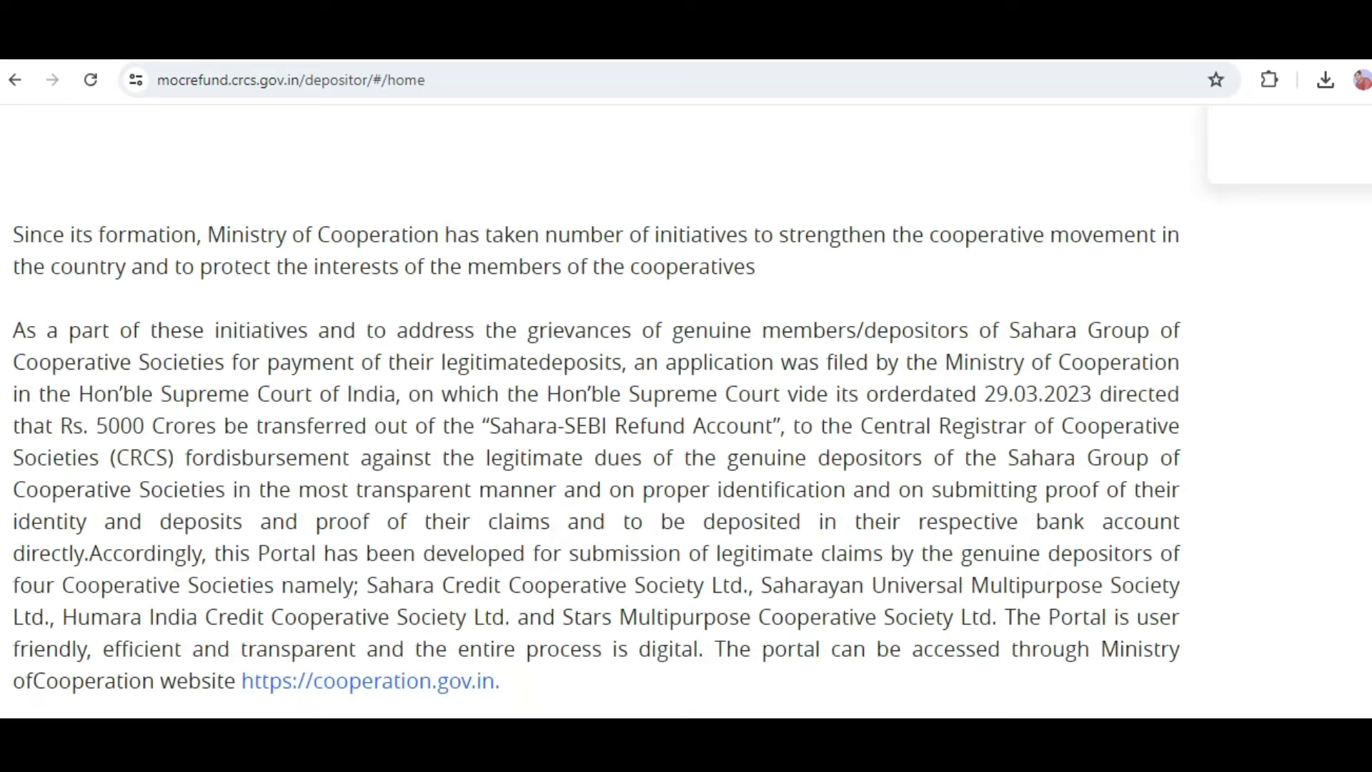
pyautogui.scroll(-5, 686, 411)
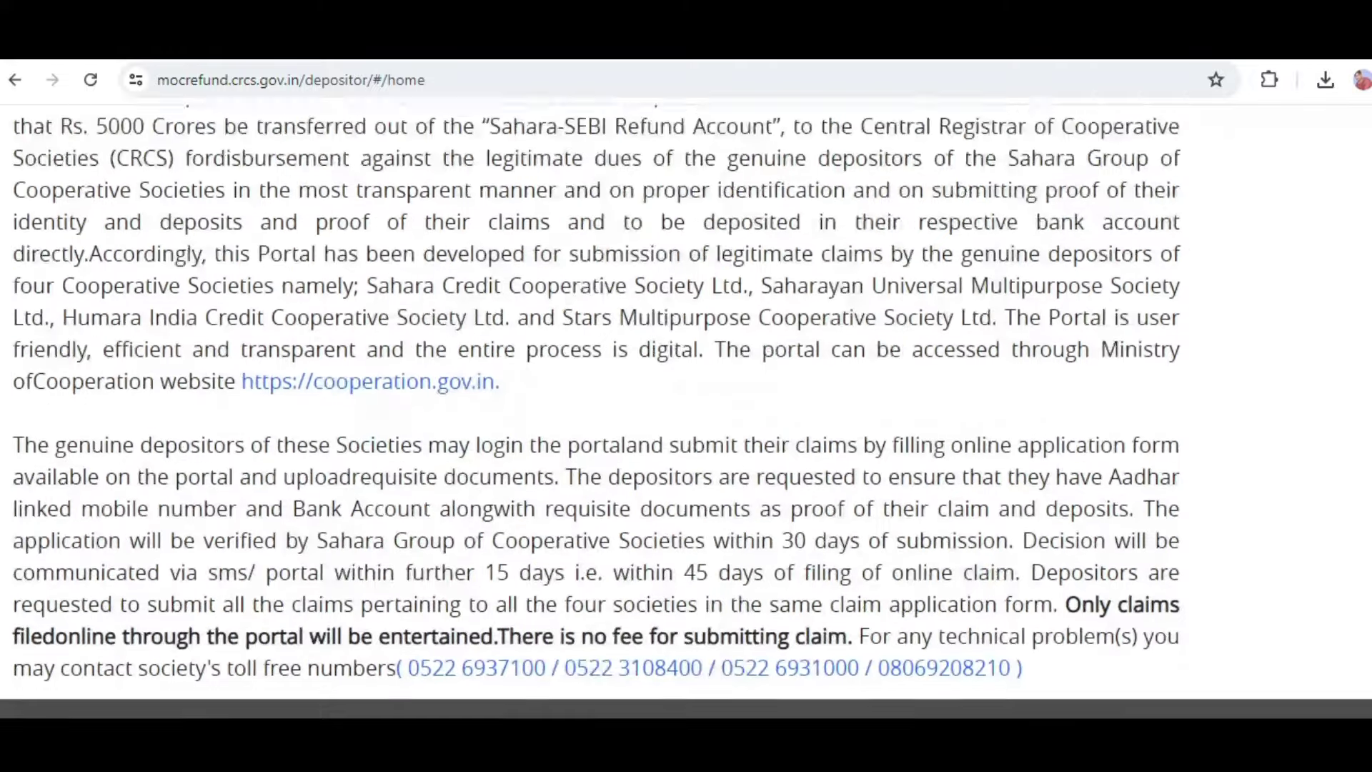
pyautogui.moveTo(436, 493)
pyautogui.mouseDown()
pyautogui.moveTo(524, 527)
pyautogui.moveTo(411, 503)
pyautogui.moveTo(475, 417)
pyautogui.moveTo(822, 400)
pyautogui.moveTo(574, 532)
pyautogui.moveTo(525, 424)
pyautogui.moveTo(819, 474)
pyautogui.moveTo(793, 457)
pyautogui.moveTo(840, 418)
pyautogui.mouseUp()
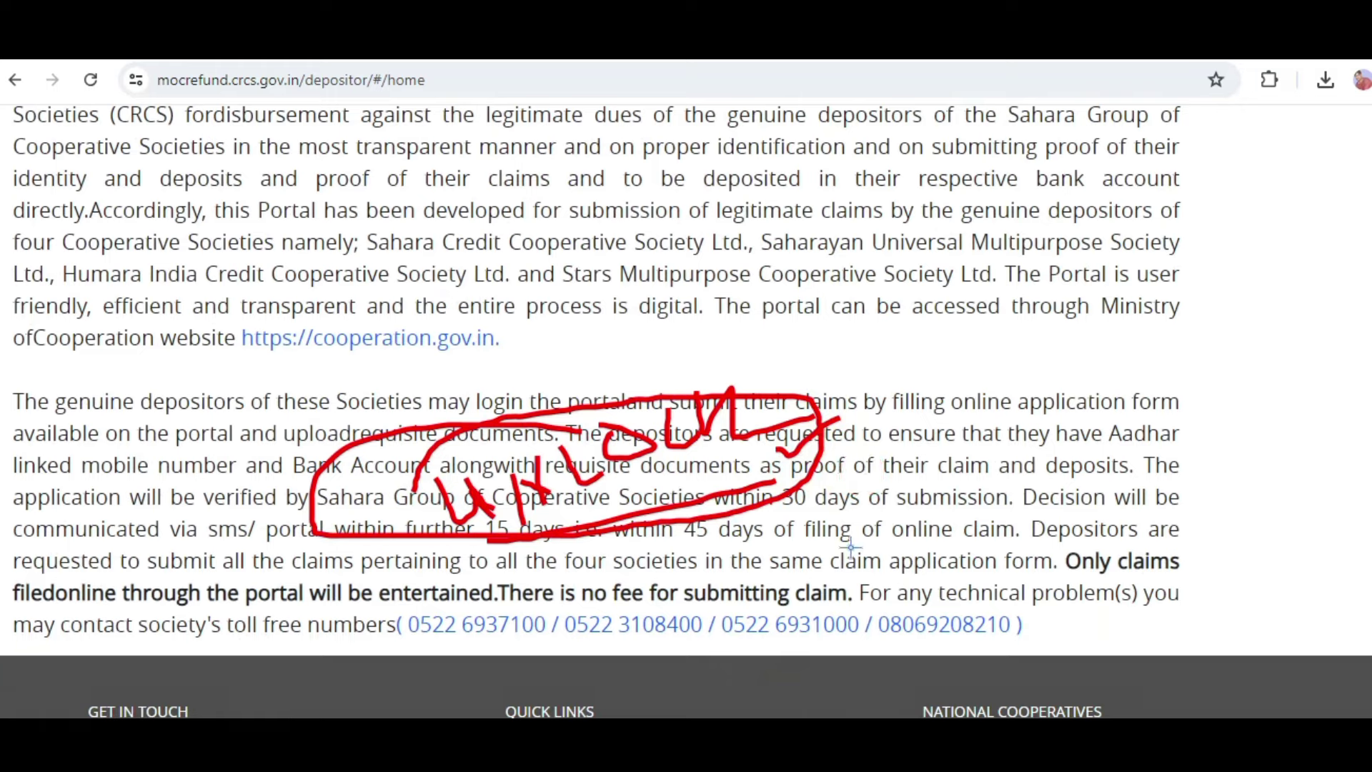
pyautogui.moveTo(845, 545)
pyautogui.mouseDown()
pyautogui.moveTo(852, 509)
pyautogui.moveTo(888, 506)
pyautogui.mouseUp()
pyautogui.moveTo(886, 443)
pyautogui.mouseDown()
pyautogui.moveTo(869, 505)
pyautogui.moveTo(893, 486)
pyautogui.moveTo(899, 510)
pyautogui.moveTo(979, 465)
pyautogui.moveTo(1001, 433)
pyautogui.mouseUp()
pyautogui.moveTo(932, 595)
pyautogui.mouseDown()
pyautogui.moveTo(937, 540)
pyautogui.moveTo(961, 575)
pyautogui.moveTo(950, 543)
pyautogui.moveTo(990, 572)
pyautogui.moveTo(1015, 515)
pyautogui.moveTo(1009, 463)
pyautogui.moveTo(1044, 529)
pyautogui.moveTo(1072, 479)
pyautogui.moveTo(1047, 469)
pyautogui.moveTo(1094, 500)
pyautogui.moveTo(1129, 443)
pyautogui.moveTo(1147, 500)
pyautogui.moveTo(1158, 426)
pyautogui.mouseUp()
pyautogui.moveTo(983, 597); pyautogui.dragTo(1240, 444)
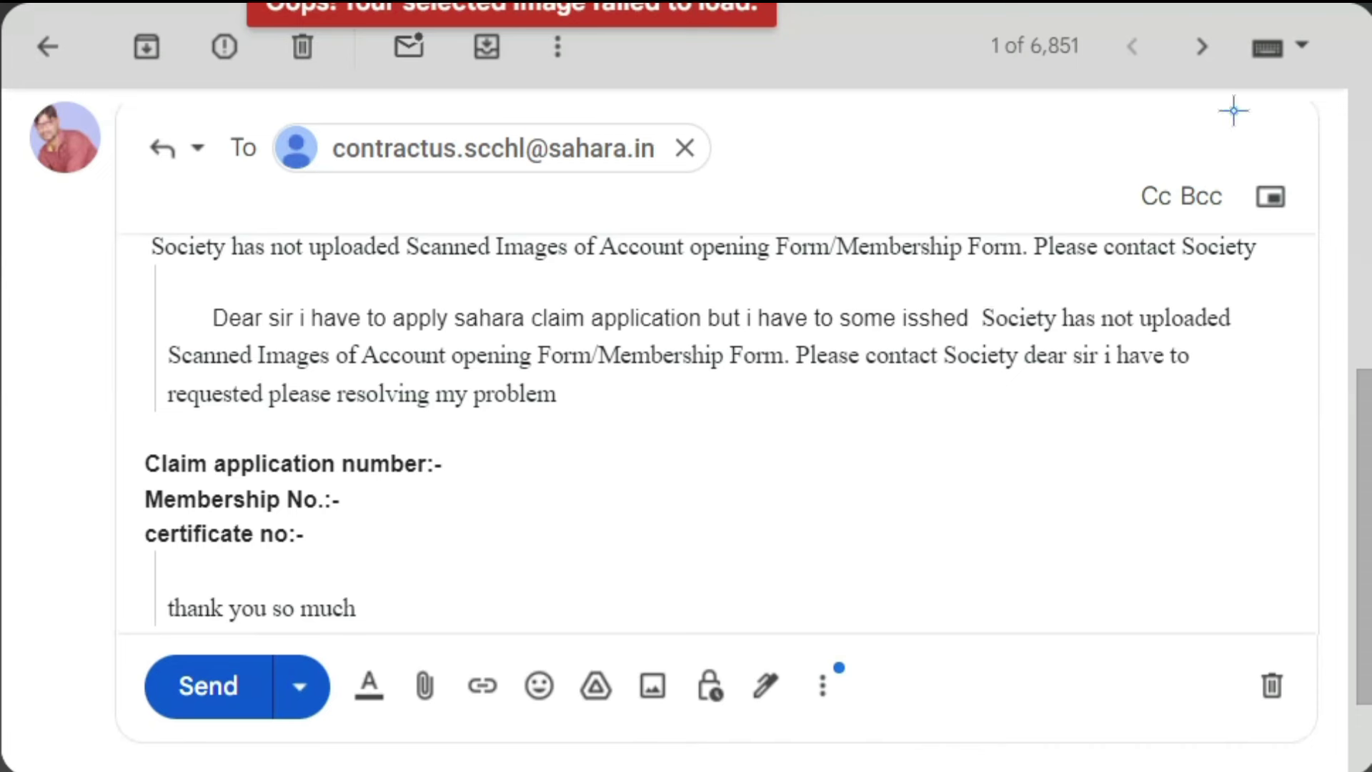
pyautogui.moveTo(179, 479); pyautogui.dragTo(358, 477)
pyautogui.moveTo(483, 452); pyautogui.dragTo(597, 427)
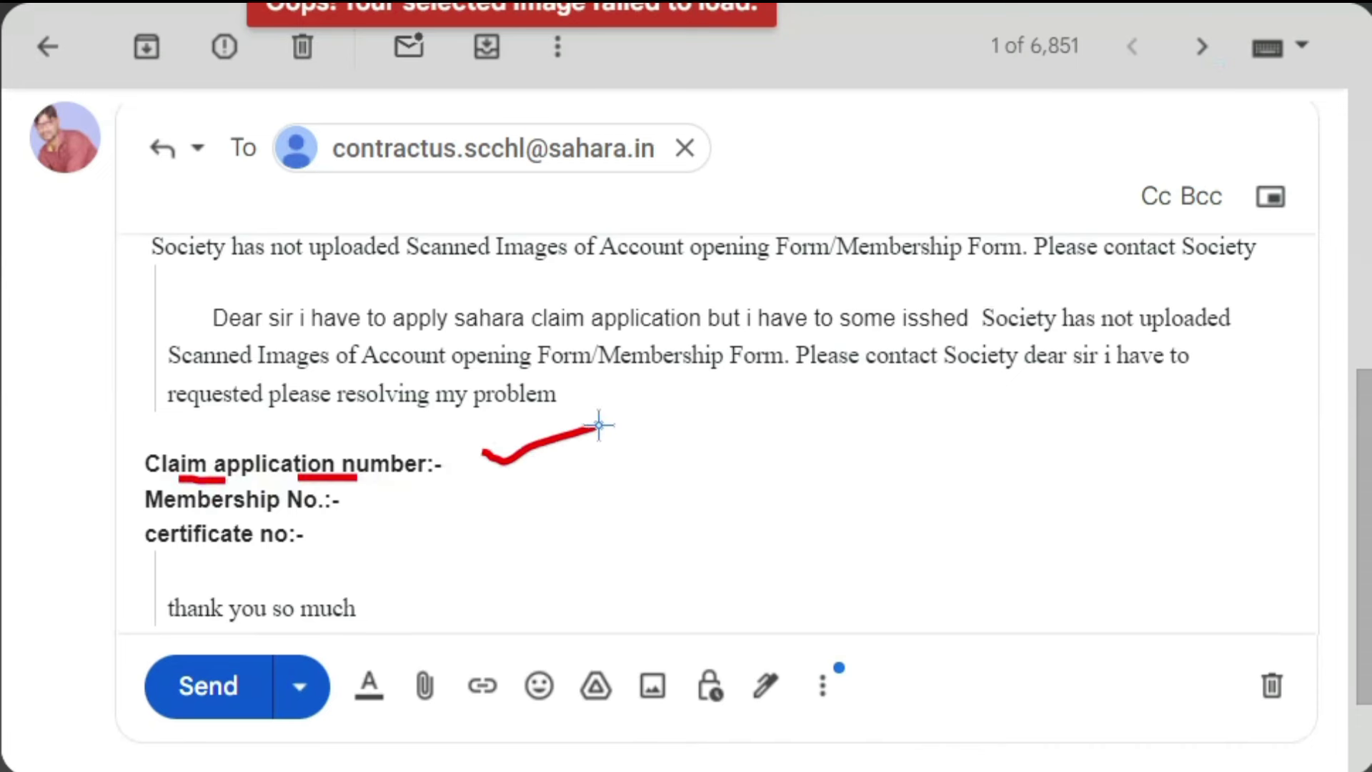
pyautogui.moveTo(177, 511); pyautogui.dragTo(227, 511)
pyautogui.moveTo(350, 503); pyautogui.dragTo(414, 471)
pyautogui.moveTo(153, 562); pyautogui.dragTo(240, 563)
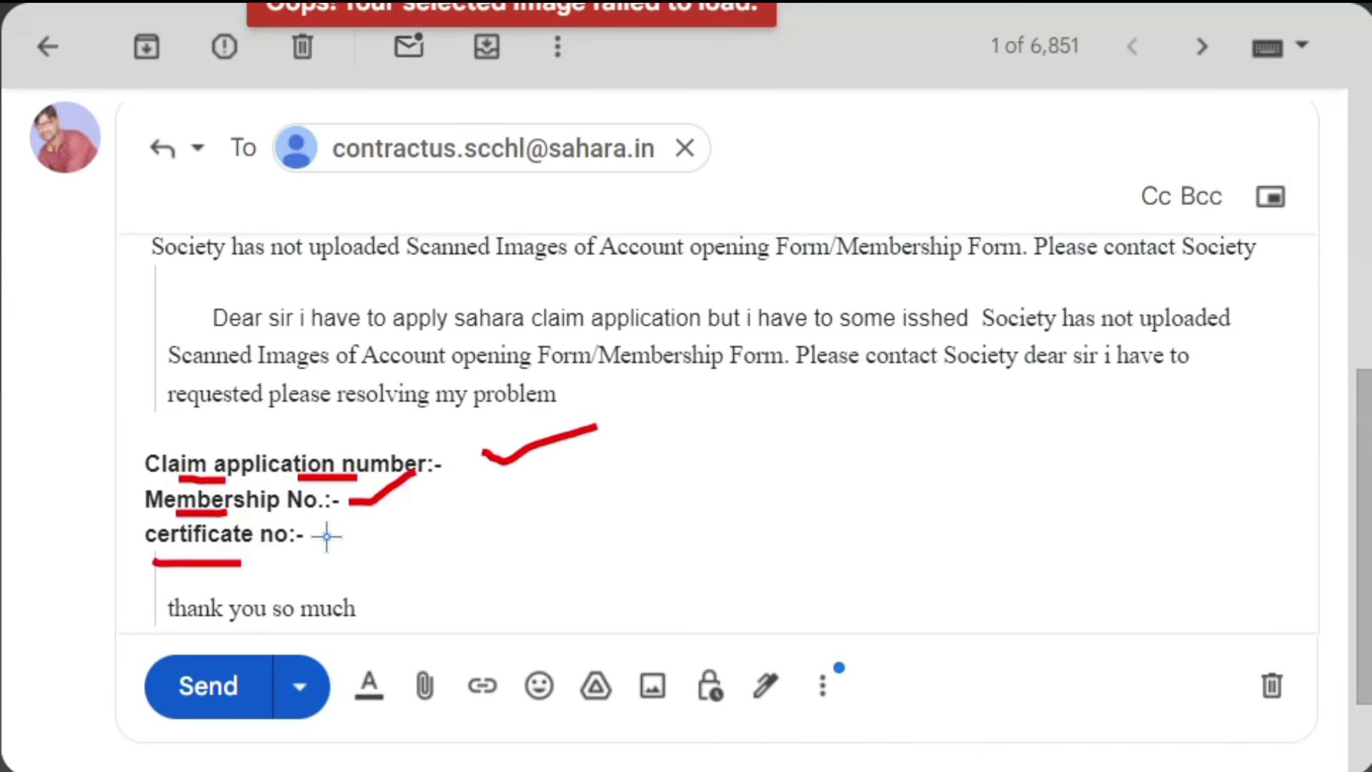
pyautogui.moveTo(329, 536); pyautogui.dragTo(377, 525)
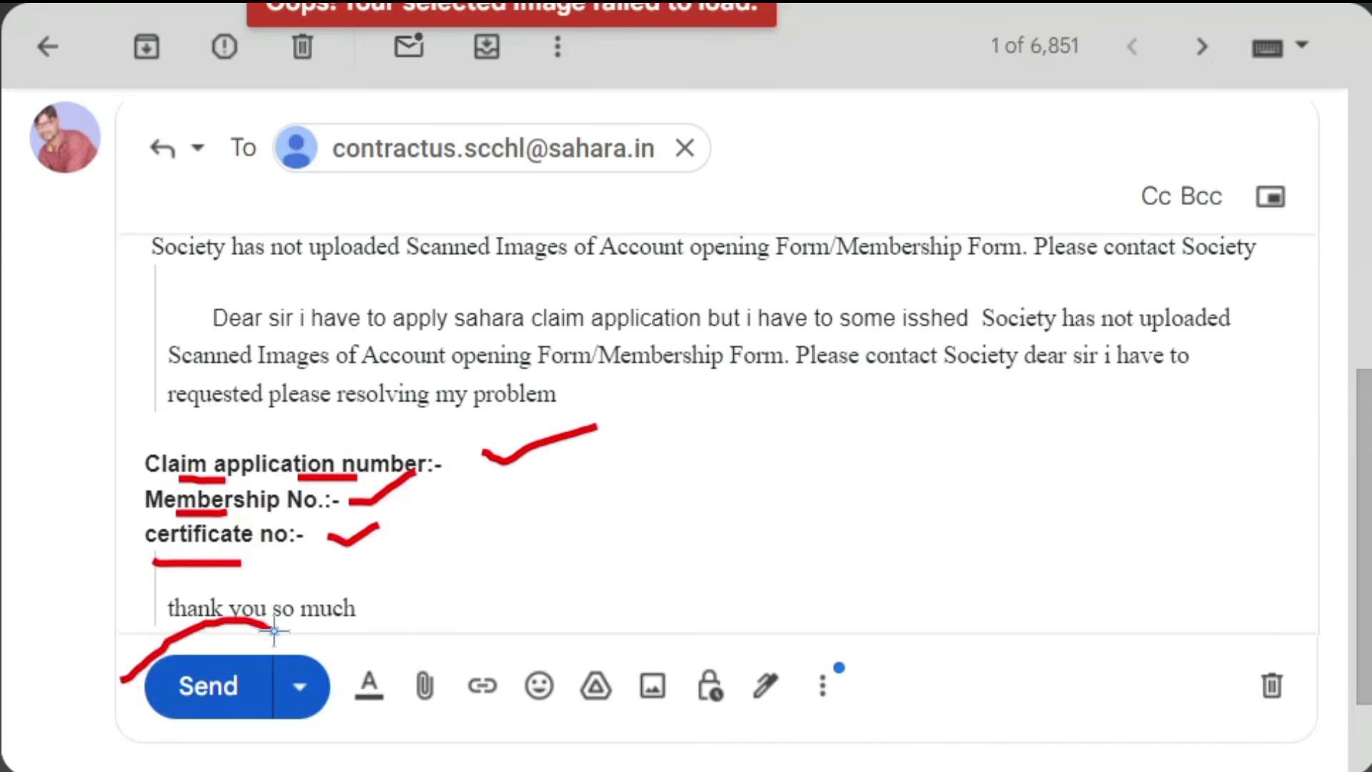